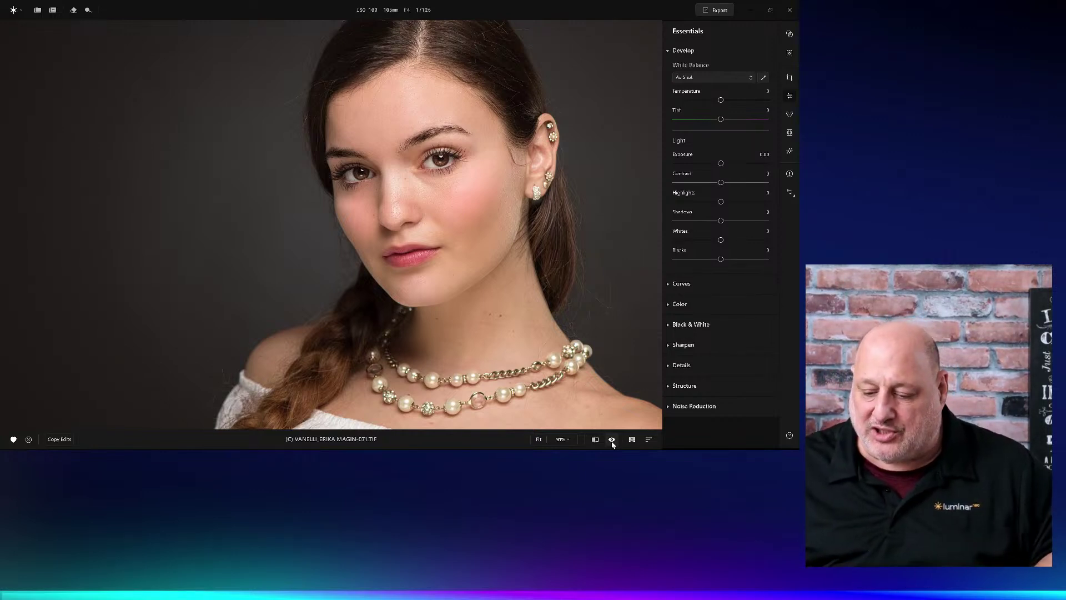
# Switch from the Essentials tools to Retouch and compare the portrait with and without its edits.
pyautogui.click(668, 52)
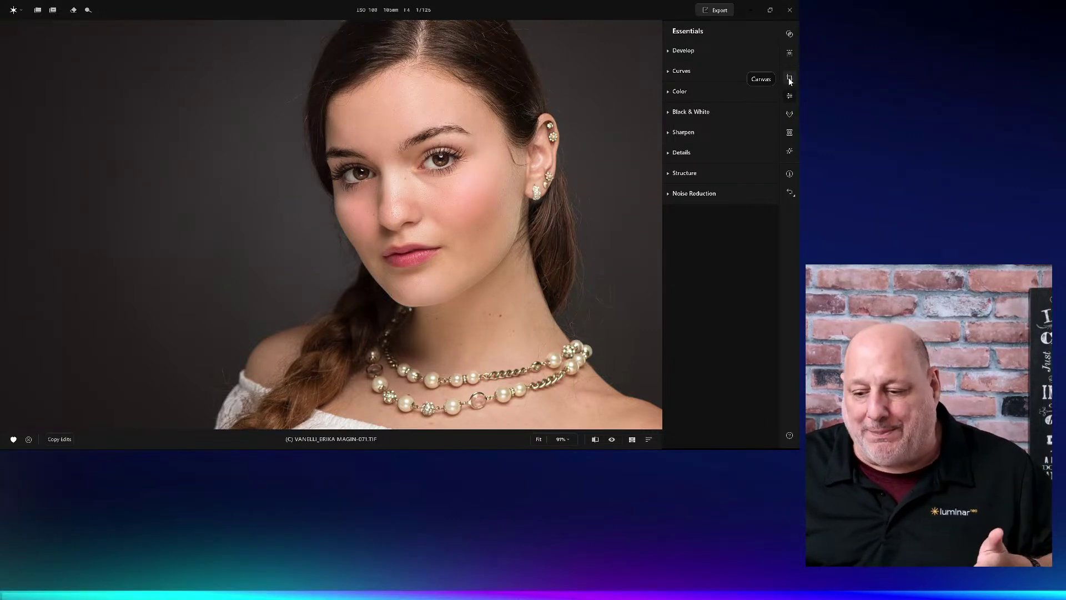
pyautogui.click(789, 115)
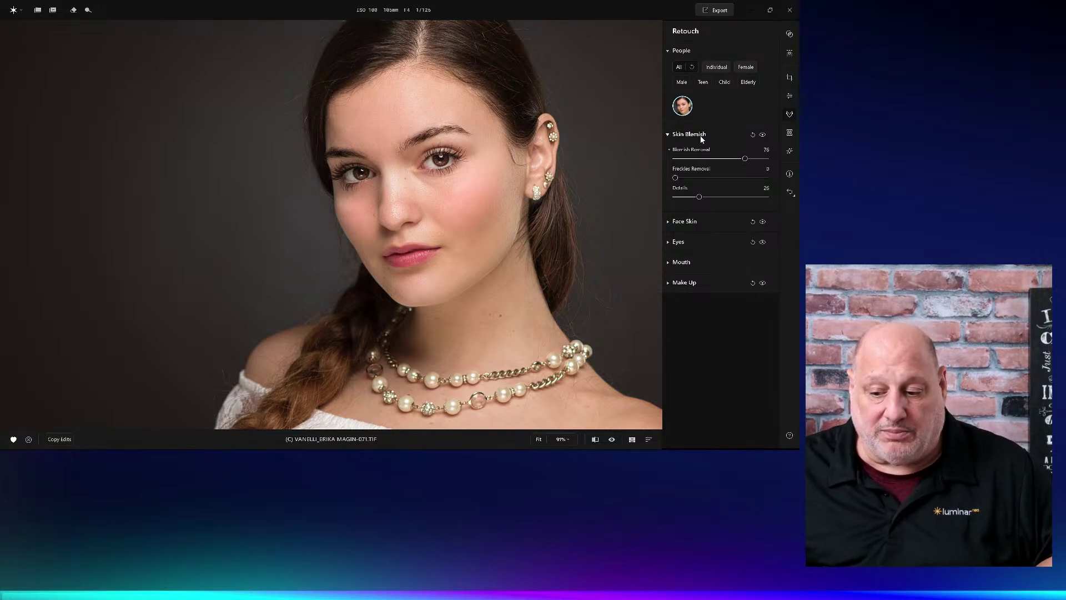
pyautogui.click(611, 440)
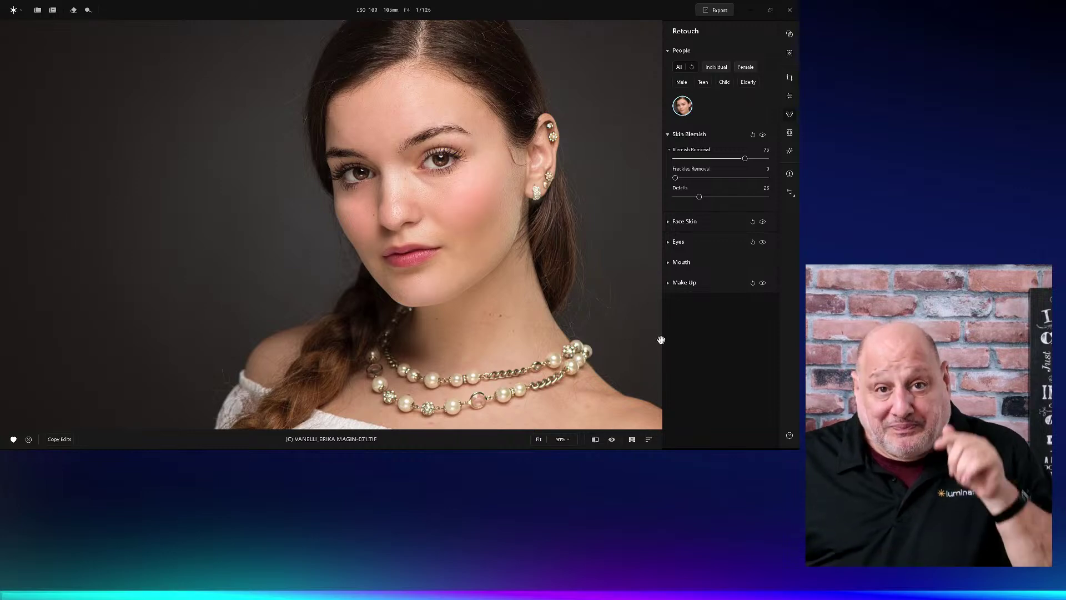
pyautogui.click(611, 439)
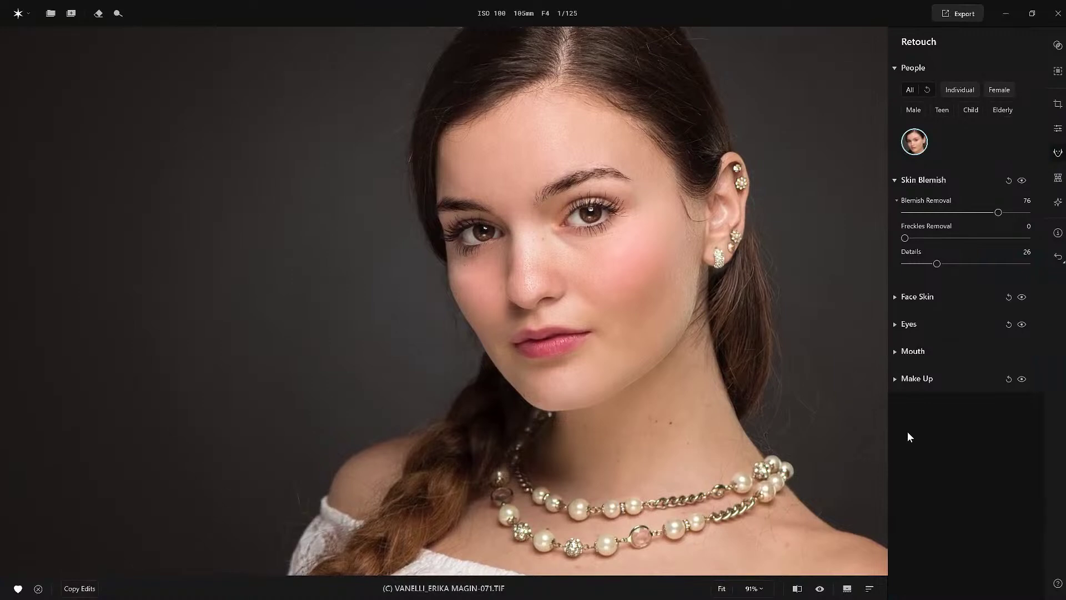
# Try Face Brighten at 100 in the Face Skin retouching, and return it to 0.
pyautogui.click(895, 297)
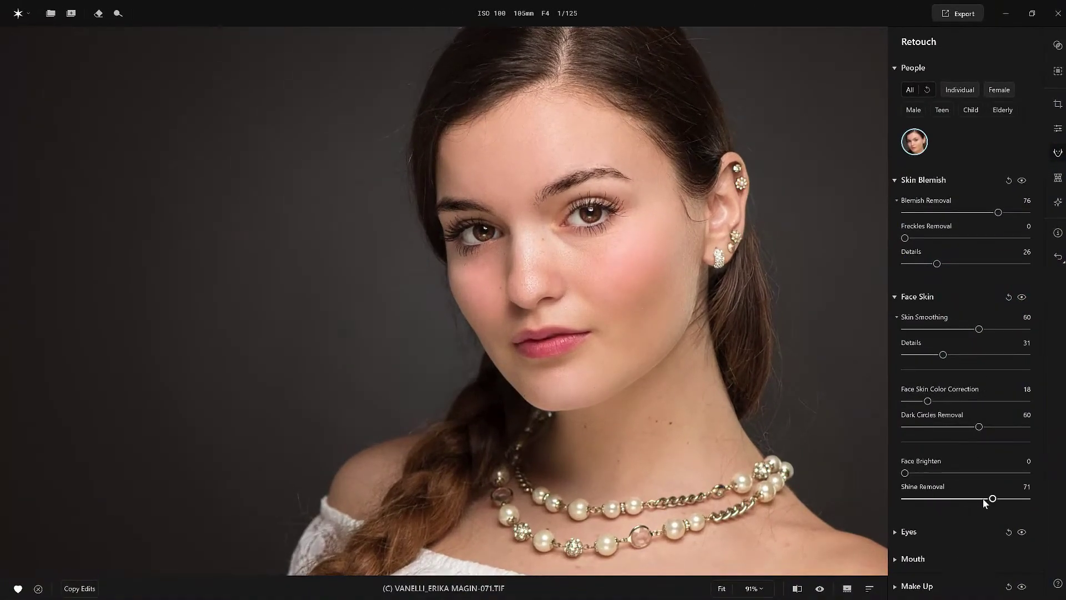
pyautogui.moveTo(905, 473); pyautogui.dragTo(866, 458)
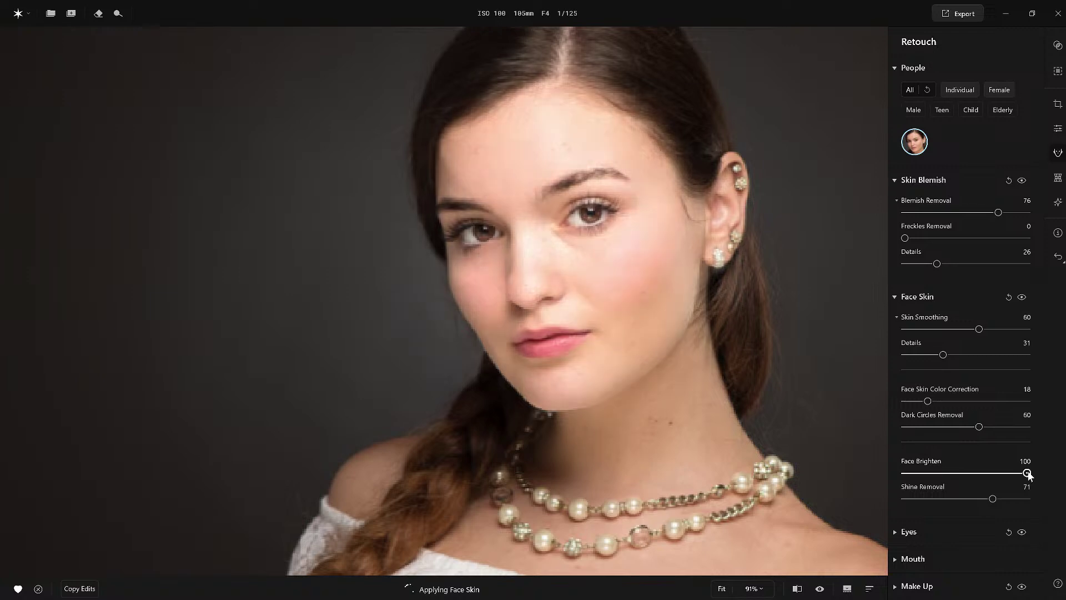
pyautogui.moveTo(1011, 471); pyautogui.dragTo(890, 485)
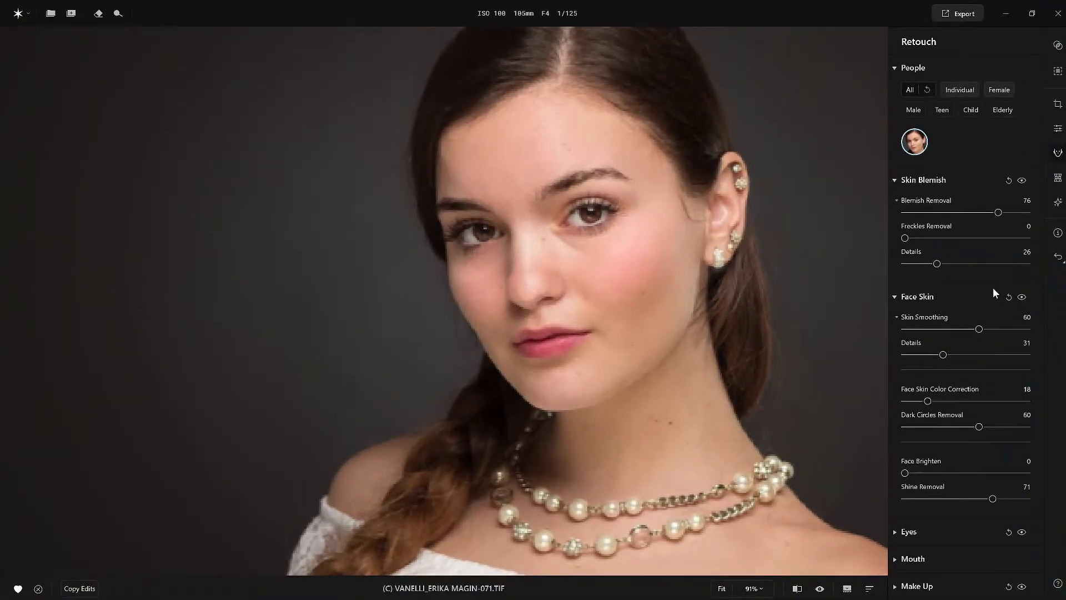
pyautogui.click(895, 179)
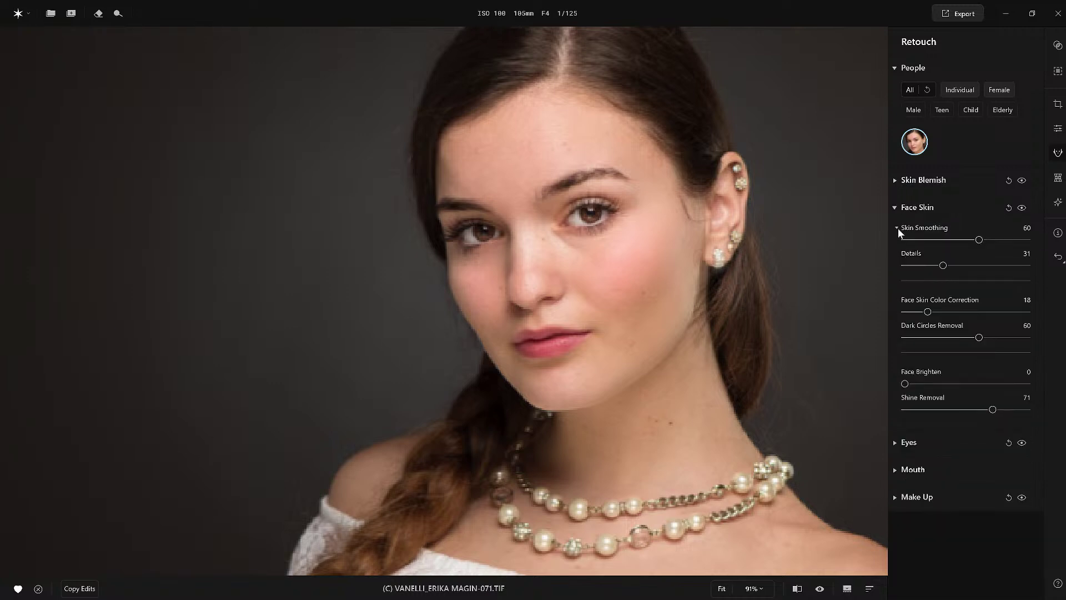
pyautogui.click(894, 211)
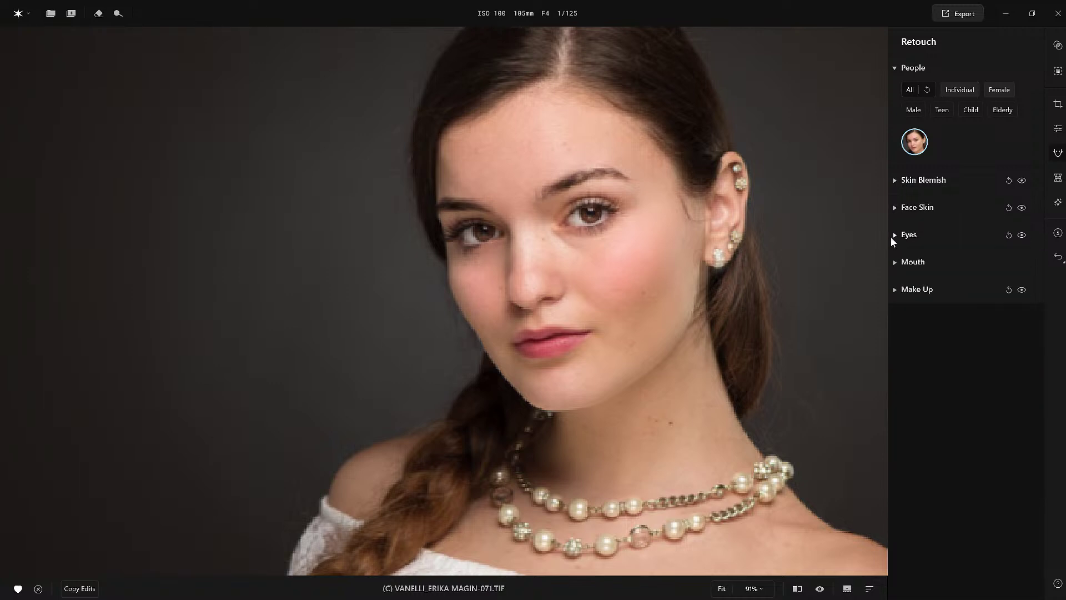
# Try the Original Iris option in the Eyes retouching, and switch the iris colour back to Brown.
pyautogui.click(892, 233)
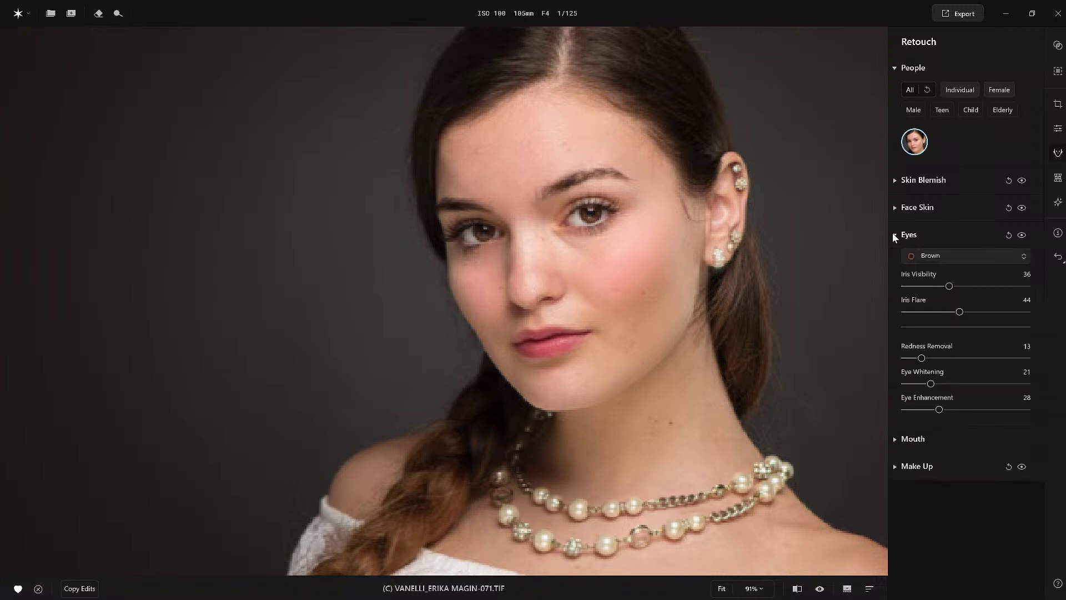
pyautogui.click(975, 261)
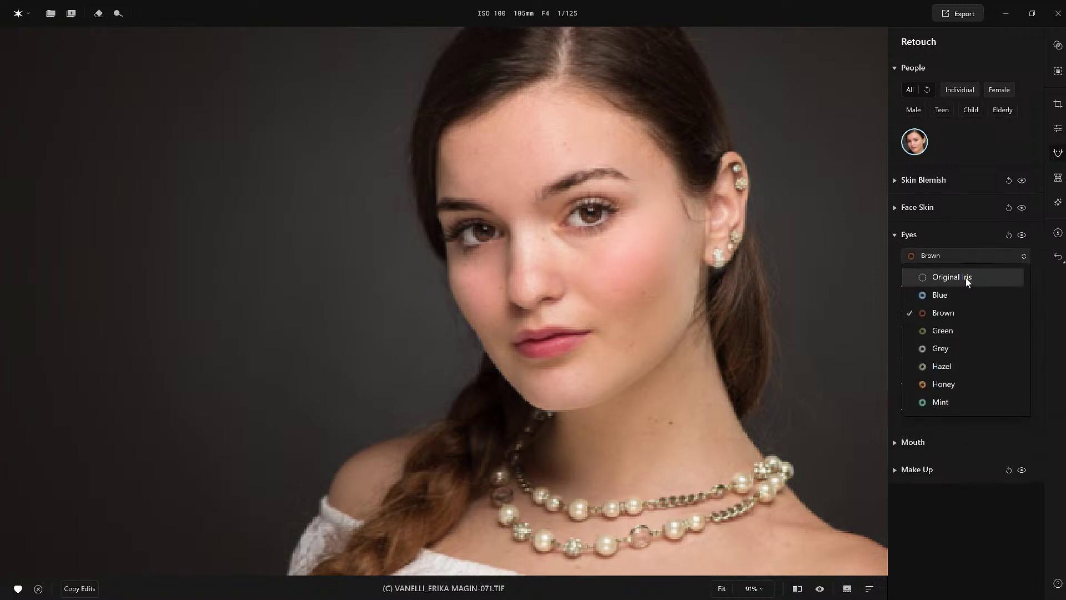
pyautogui.click(966, 277)
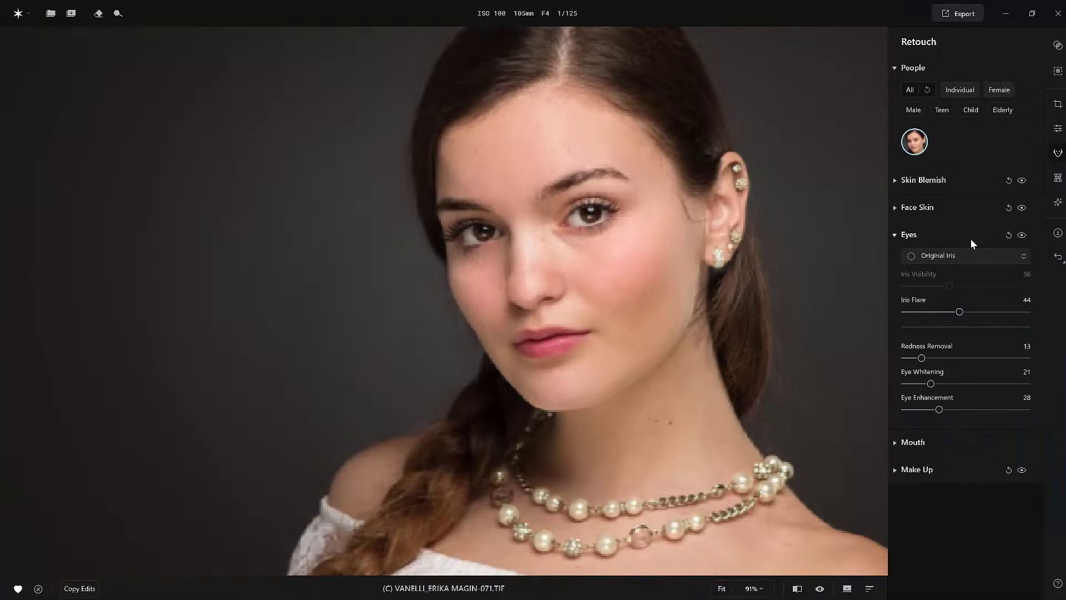
pyautogui.click(955, 254)
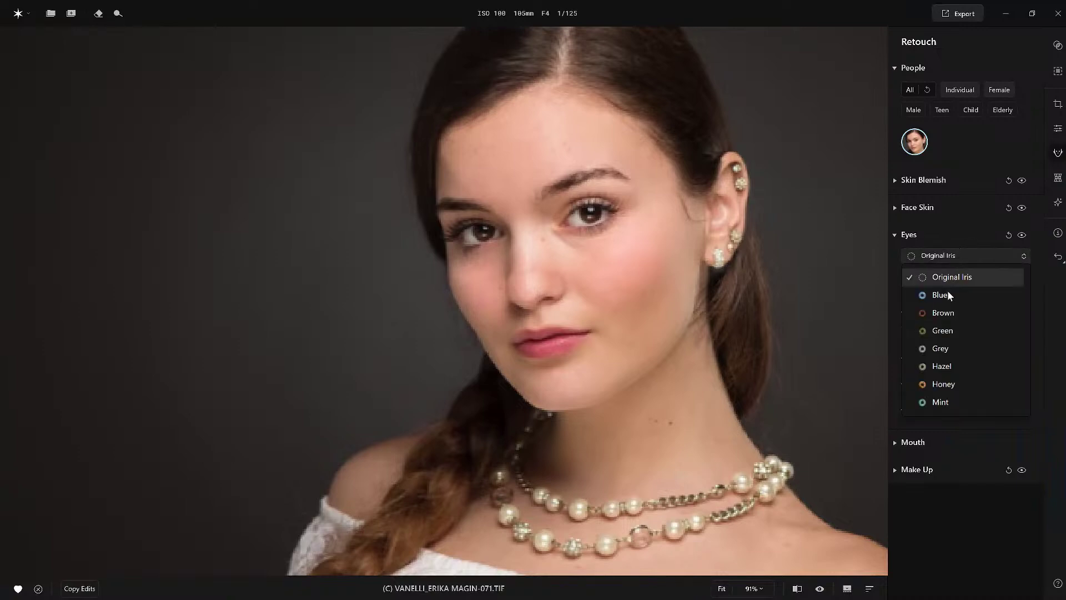
pyautogui.click(938, 313)
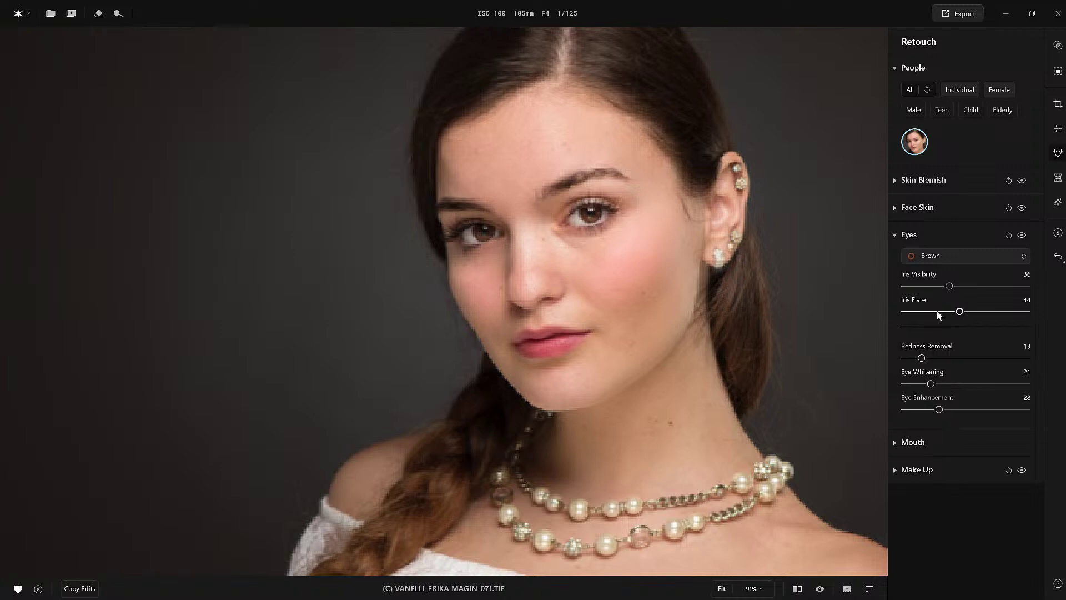
pyautogui.click(918, 237)
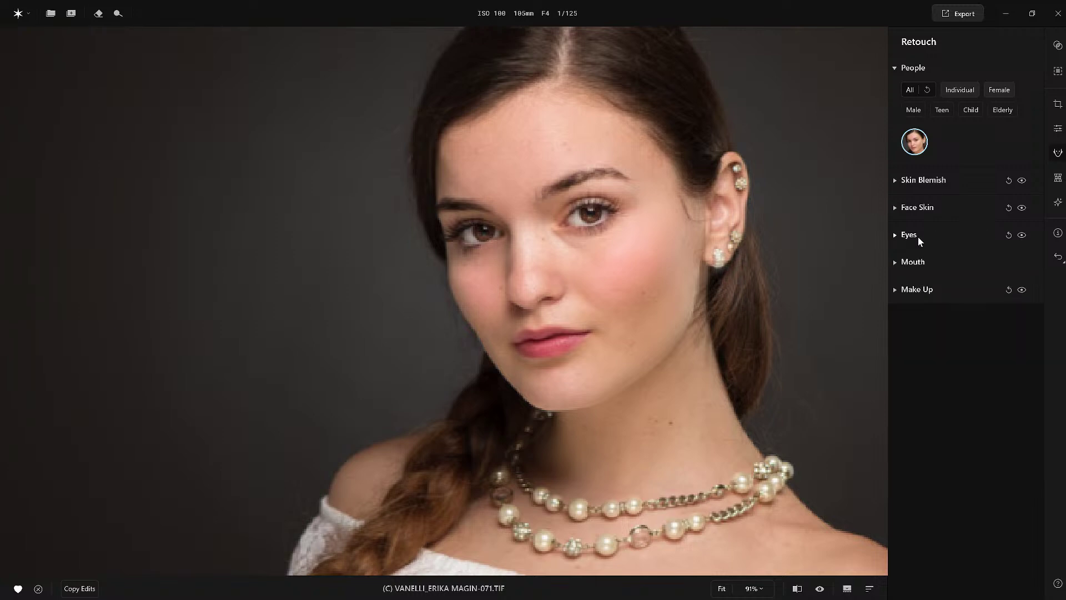
# Examine the Mouth and Make Up retouch settings, from teeth and blush through contour, highlights, eyeliner, eyebrows and lips.
pyautogui.click(896, 263)
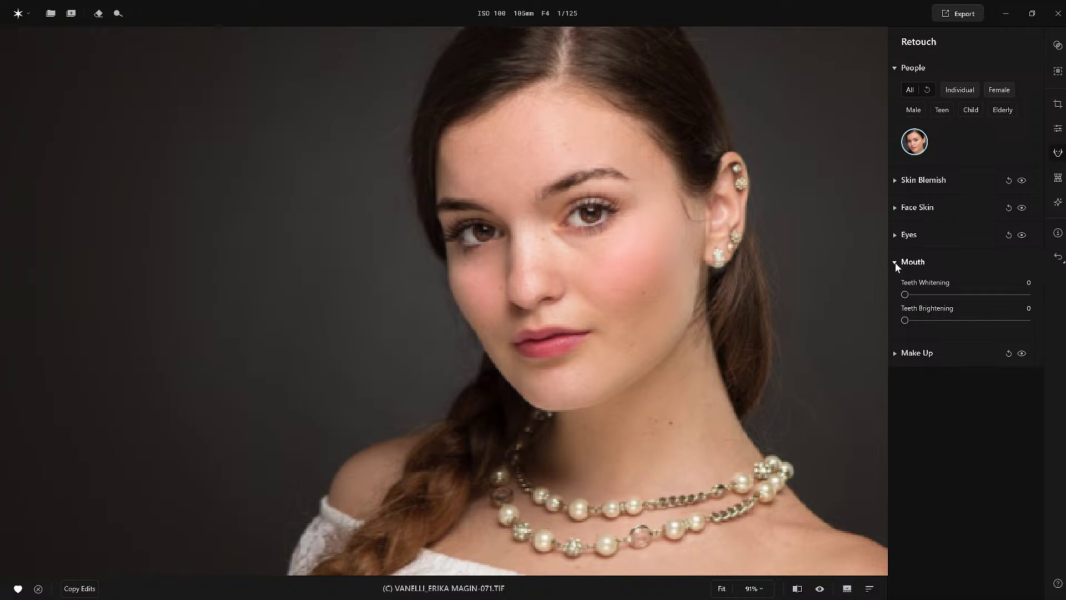
pyautogui.click(896, 354)
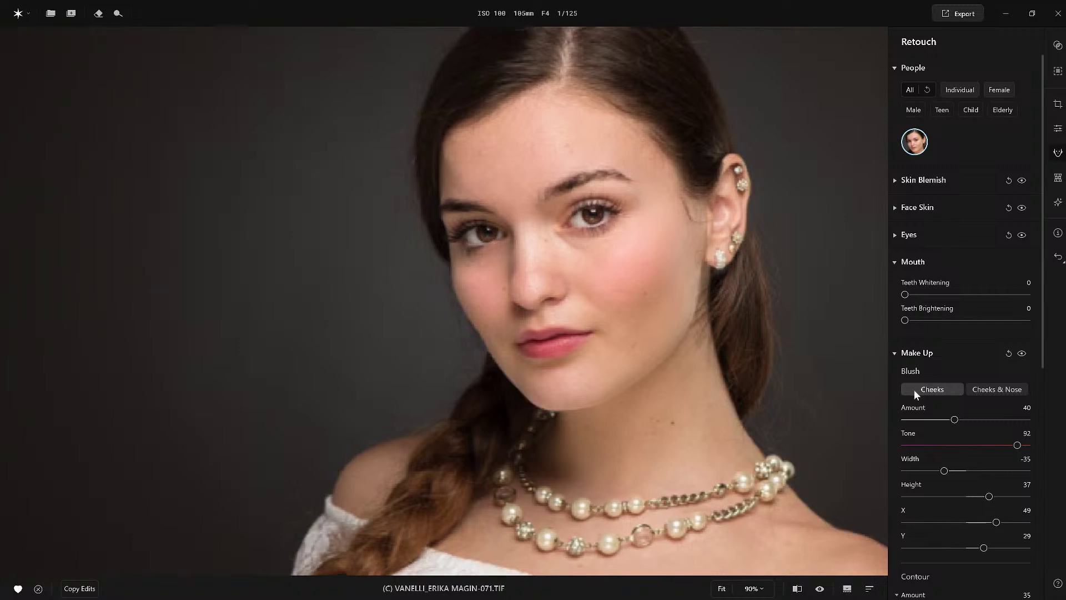
pyautogui.scroll(-3, 932, 393)
pyautogui.scroll(-4, 939, 393)
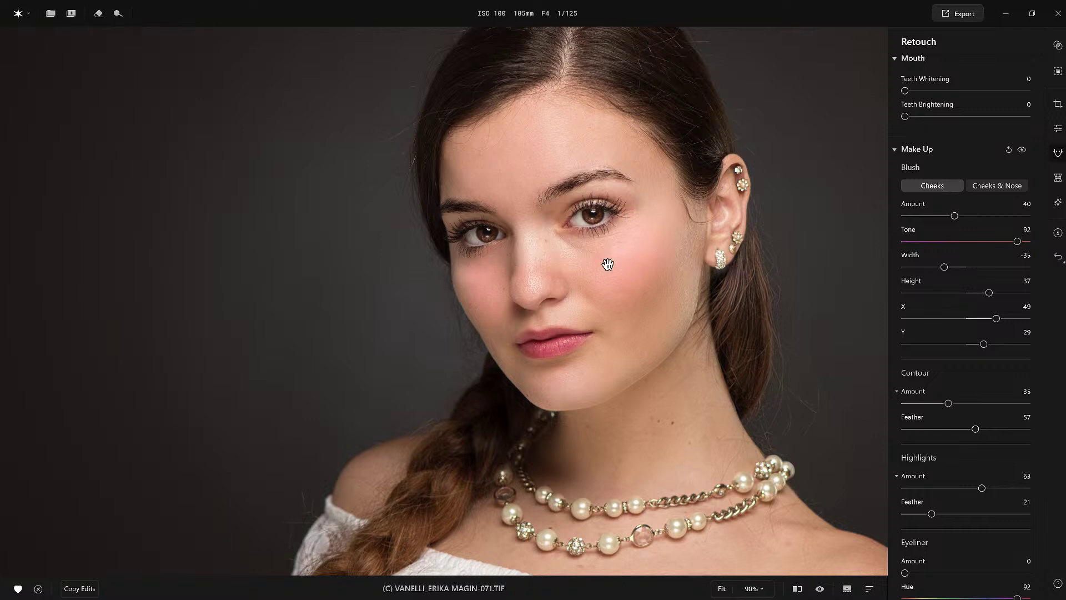
pyautogui.scroll(-4, 947, 261)
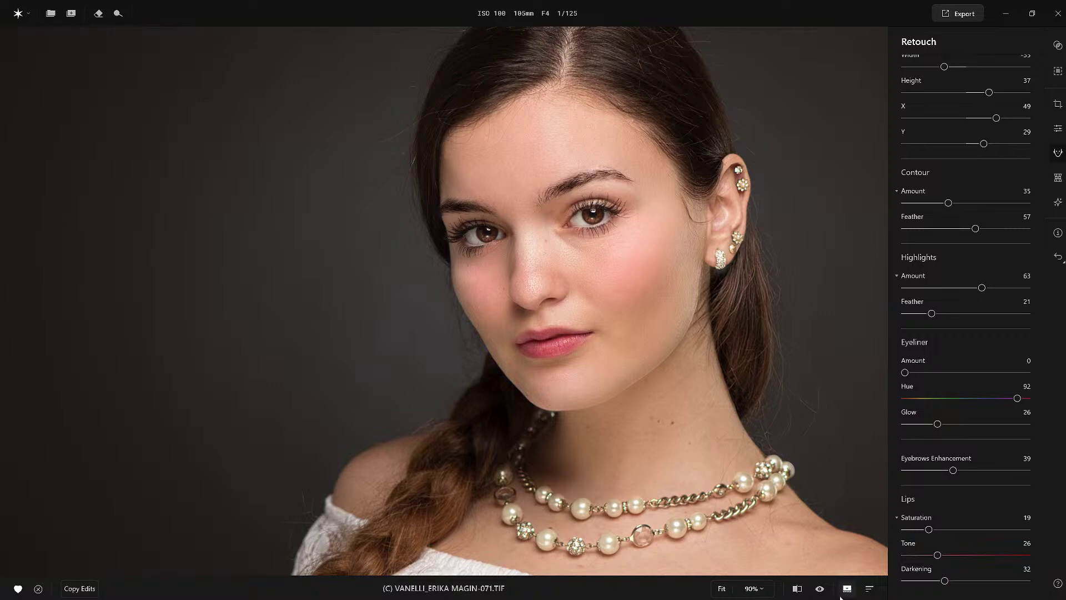
# Compare the portrait before and after retouching, and collapse the Make Up and Mouth settings.
pyautogui.click(821, 592)
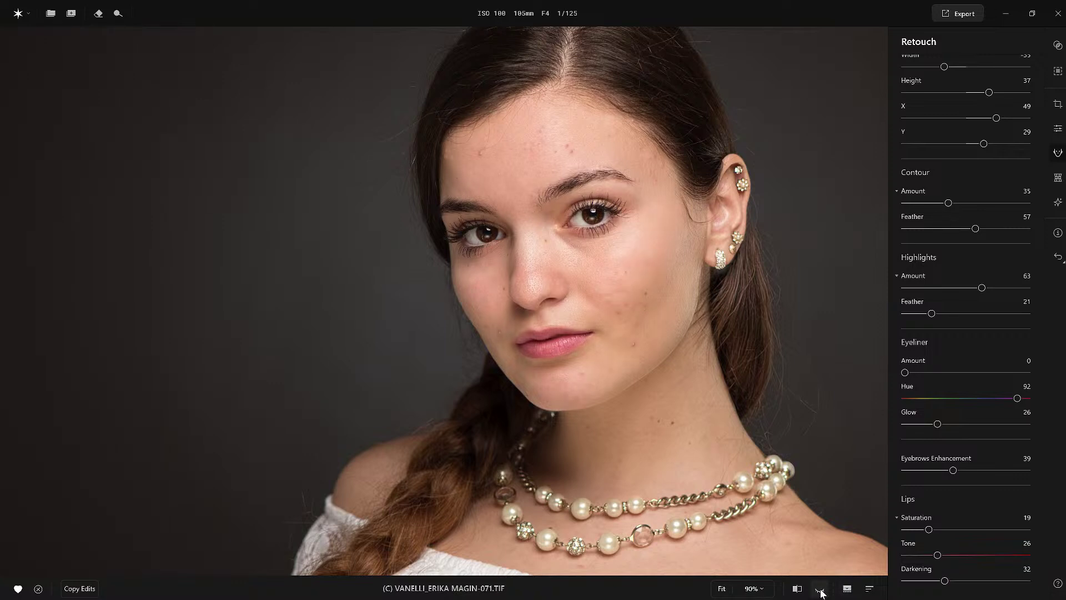
pyautogui.click(820, 590)
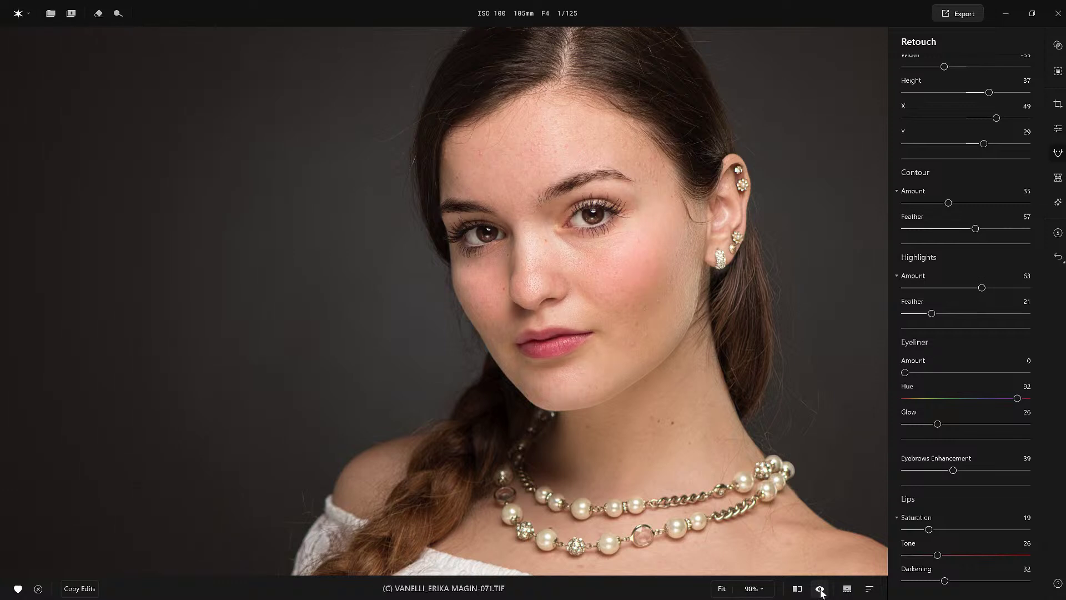
pyautogui.scroll(6, 961, 405)
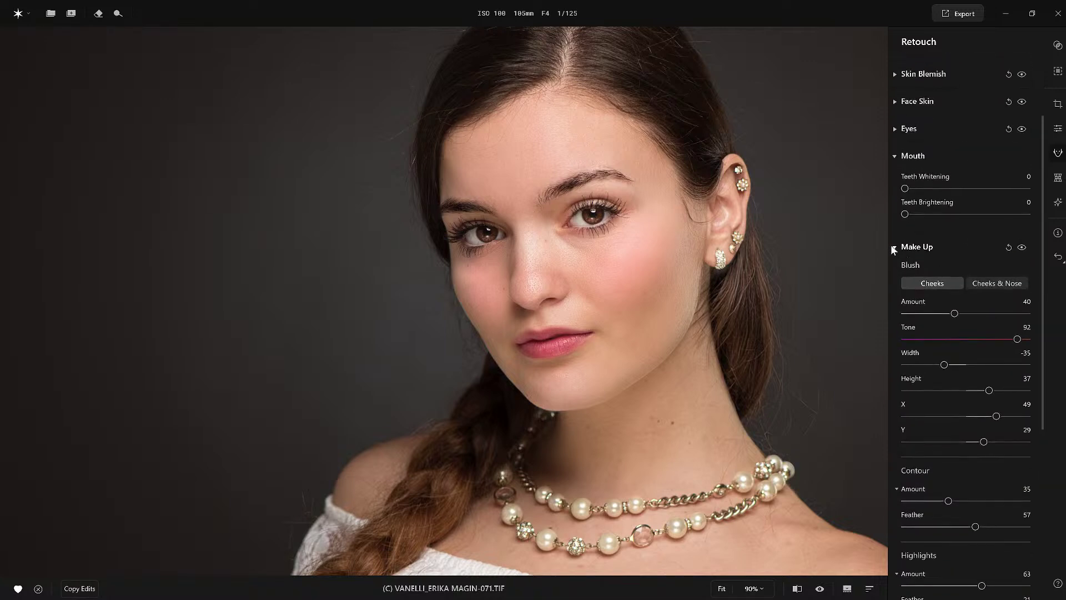
pyautogui.click(894, 247)
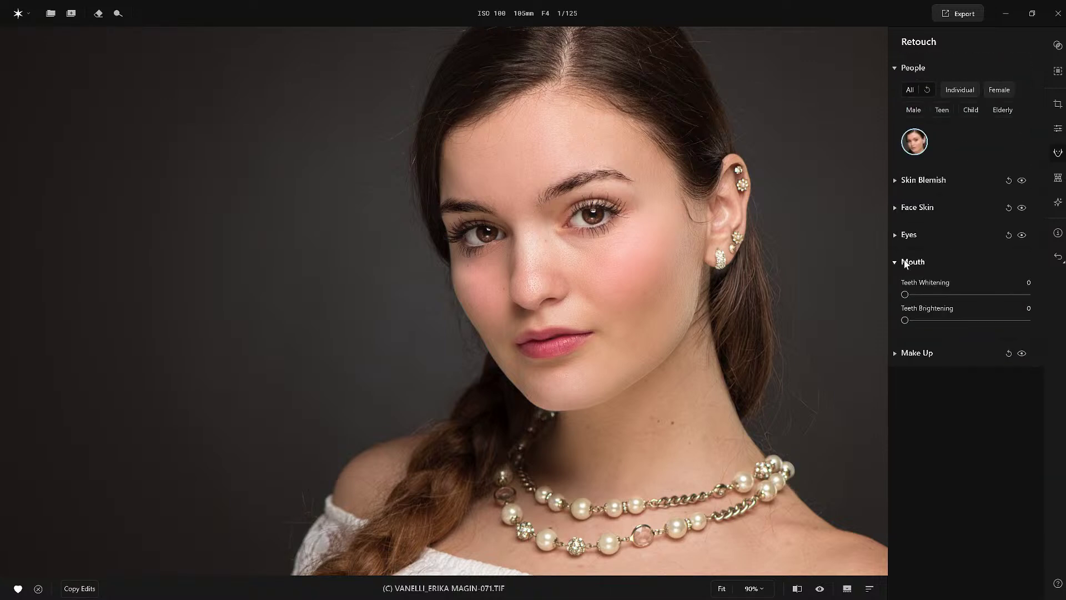
pyautogui.click(894, 263)
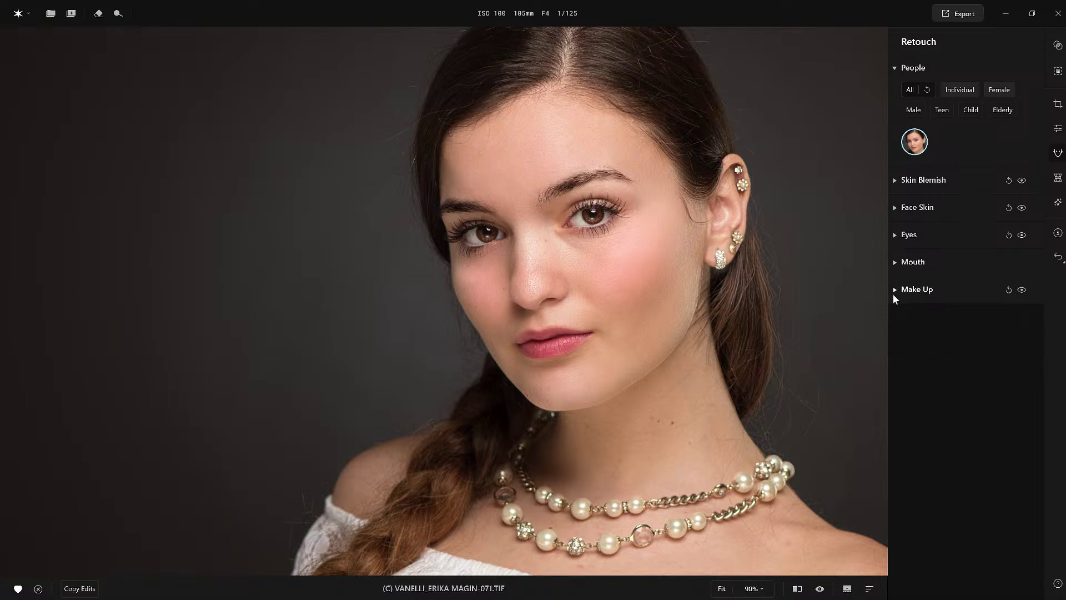
# In the Reshape tools, set the eye Shape to 30 and the Eyebrows Arch to -71.
pyautogui.click(1058, 178)
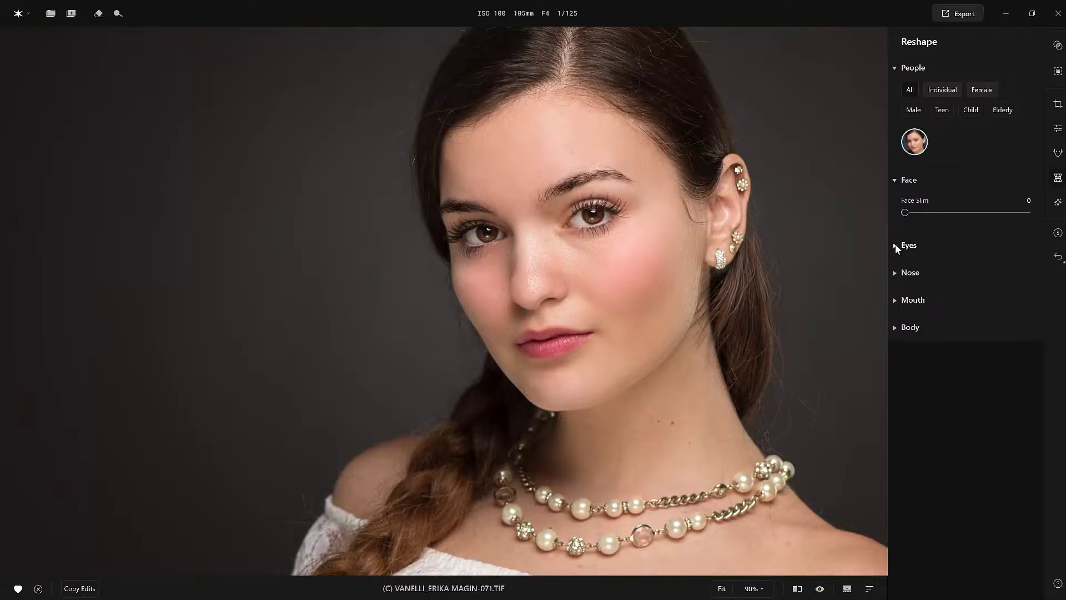
pyautogui.click(895, 244)
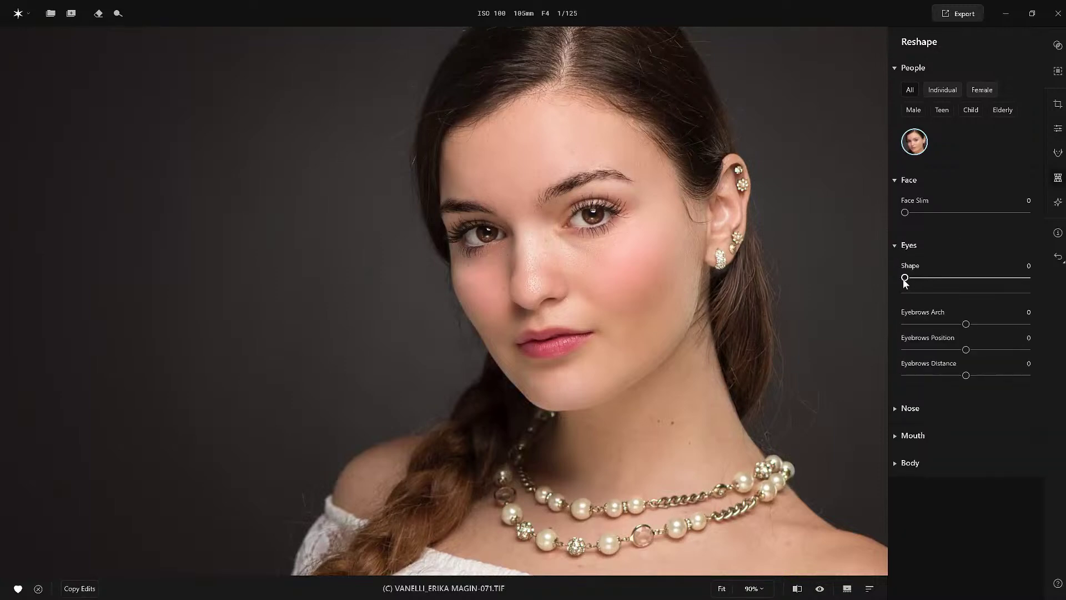
pyautogui.moveTo(928, 278); pyautogui.dragTo(942, 281)
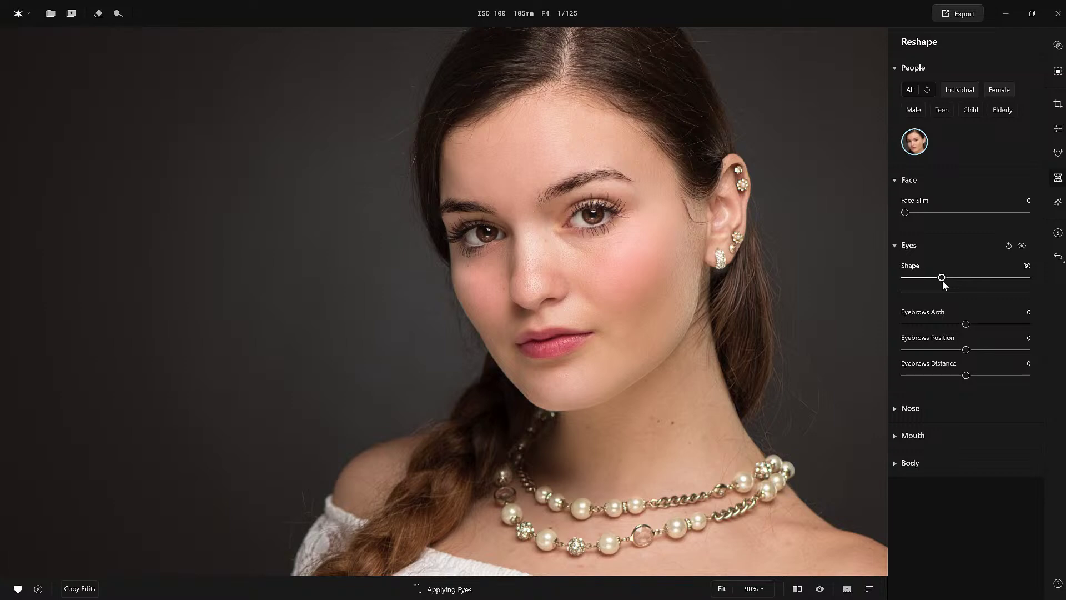
pyautogui.moveTo(965, 325); pyautogui.dragTo(922, 325)
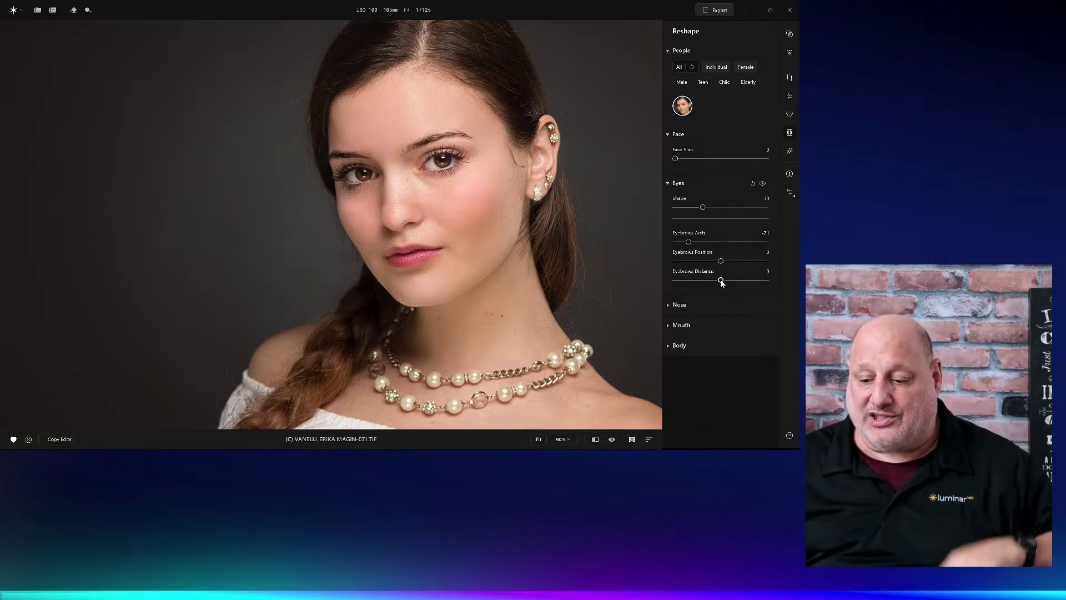
# Reset the eye Shape to 0 and try narrower and wider Eyebrows Distance settings, ending at 0.
pyautogui.doubleClick(703, 207)
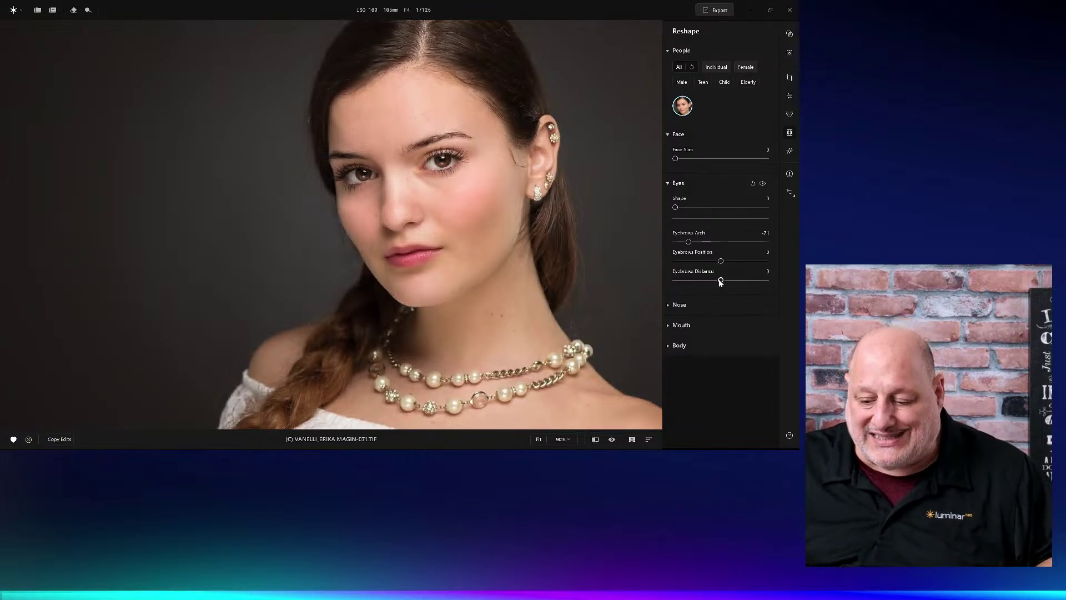
pyautogui.moveTo(720, 280); pyautogui.dragTo(679, 281)
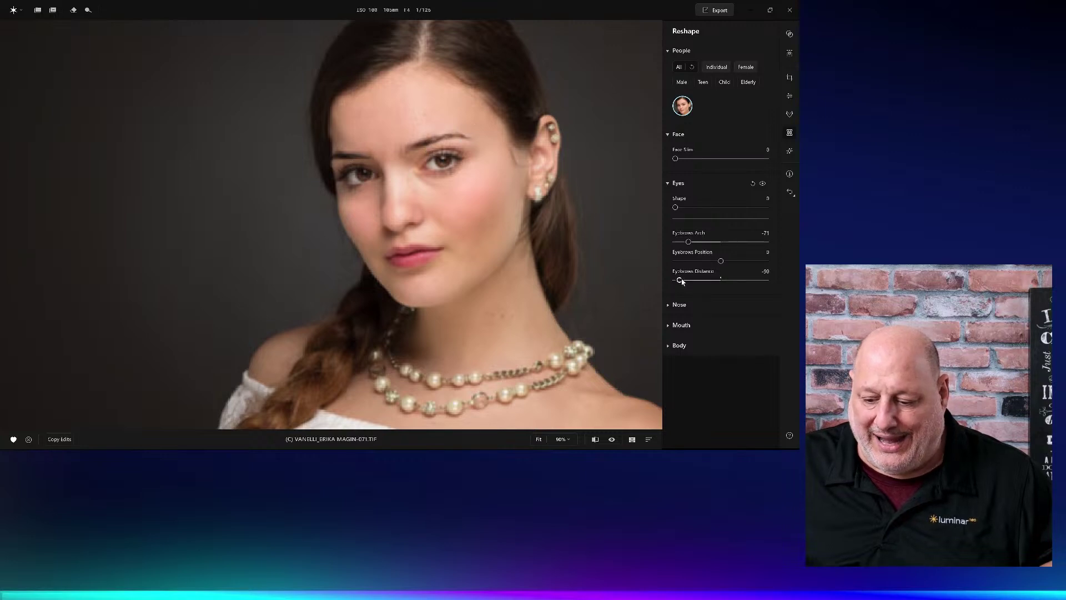
pyautogui.moveTo(679, 279); pyautogui.dragTo(749, 282)
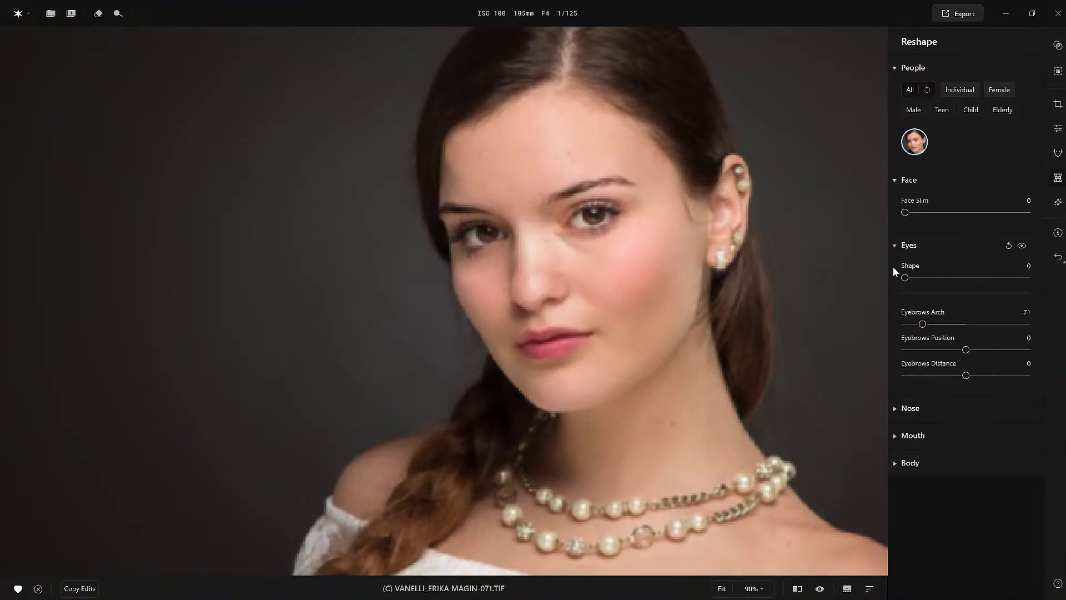
pyautogui.click(900, 245)
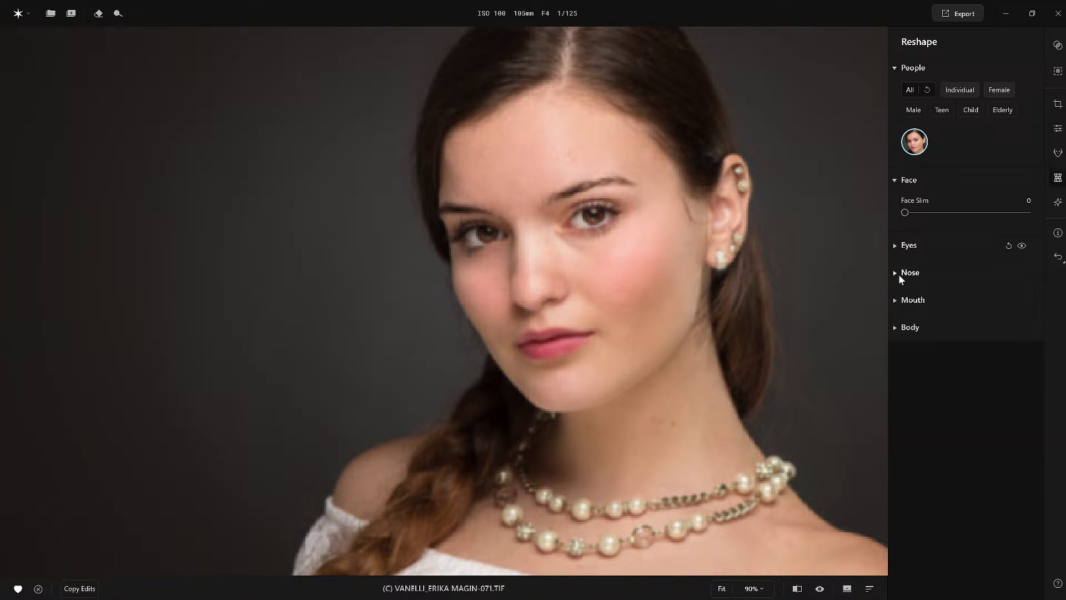
# Examine the Nose and Mouth reshape settings and check the portrait against its unedited version.
pyautogui.click(899, 274)
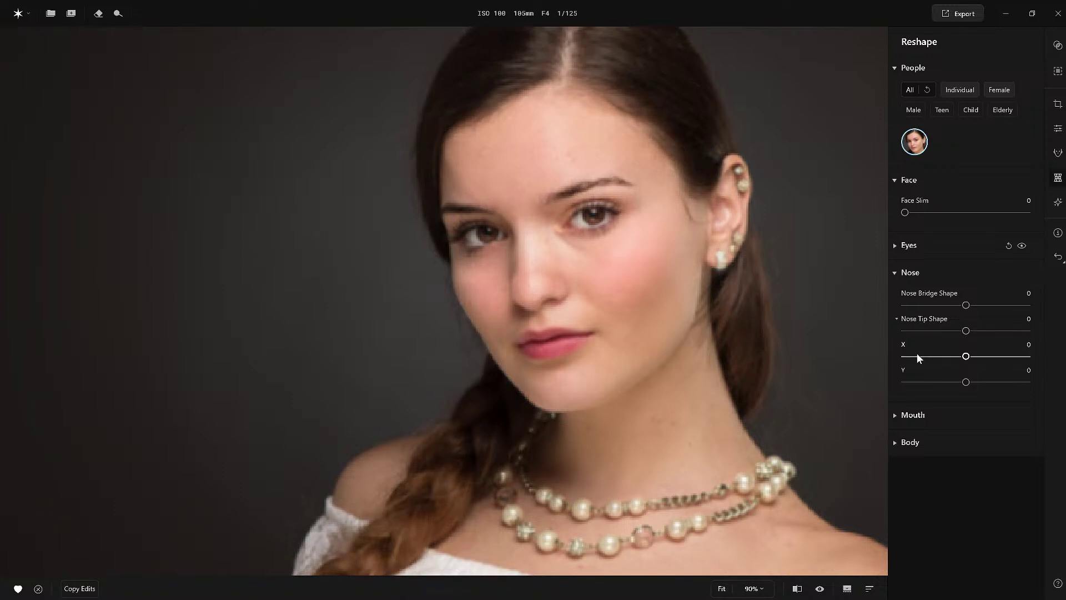
pyautogui.click(900, 416)
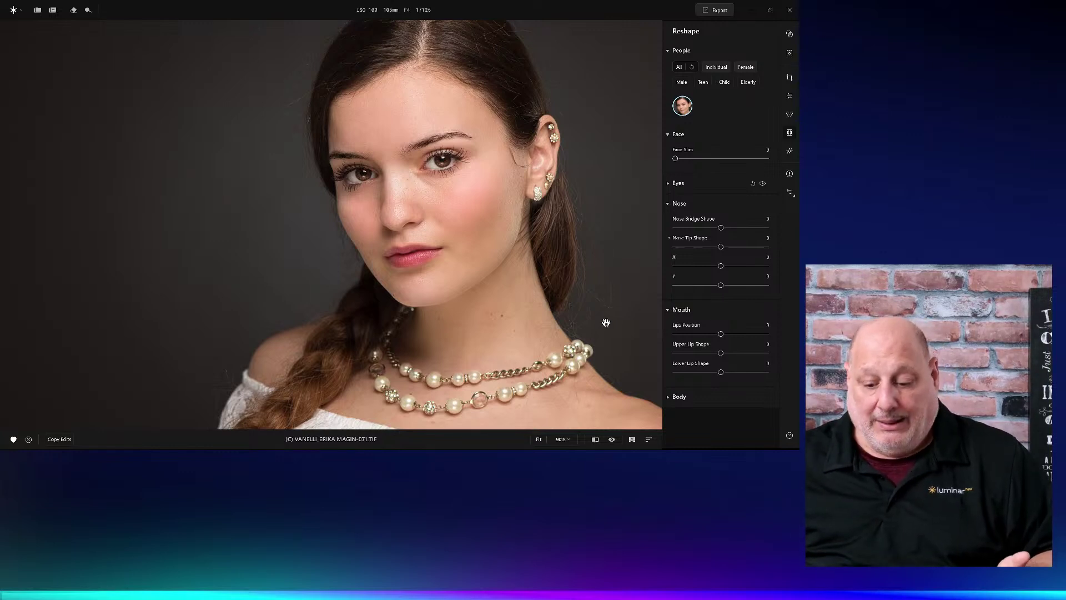
pyautogui.click(613, 439)
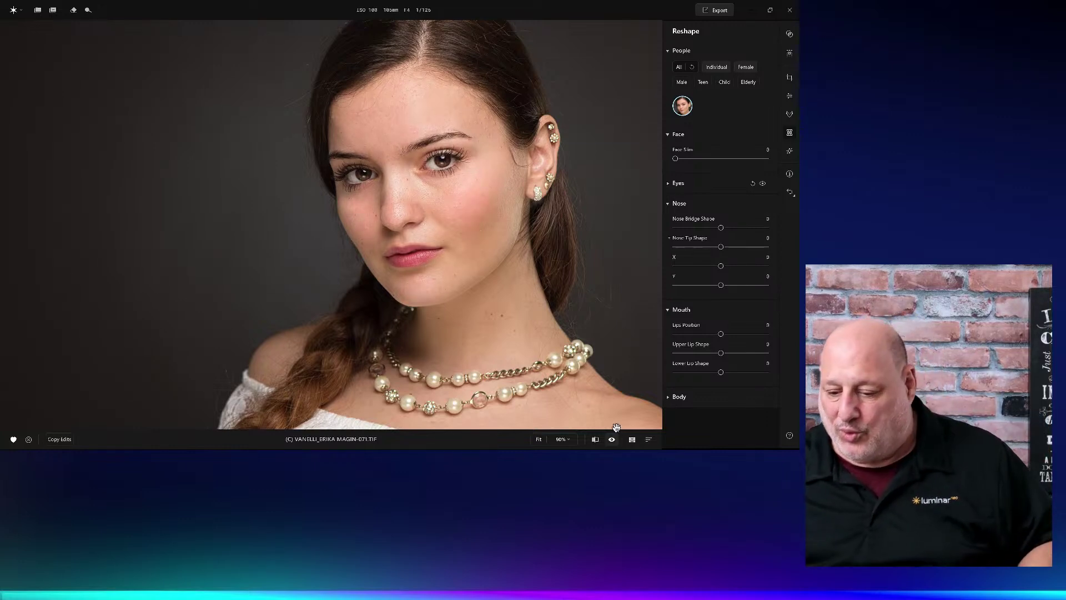
# Reset the Eyes reshape adjustments, including the Eyebrows Arch, and collapse the Eyes settings.
pyautogui.click(668, 183)
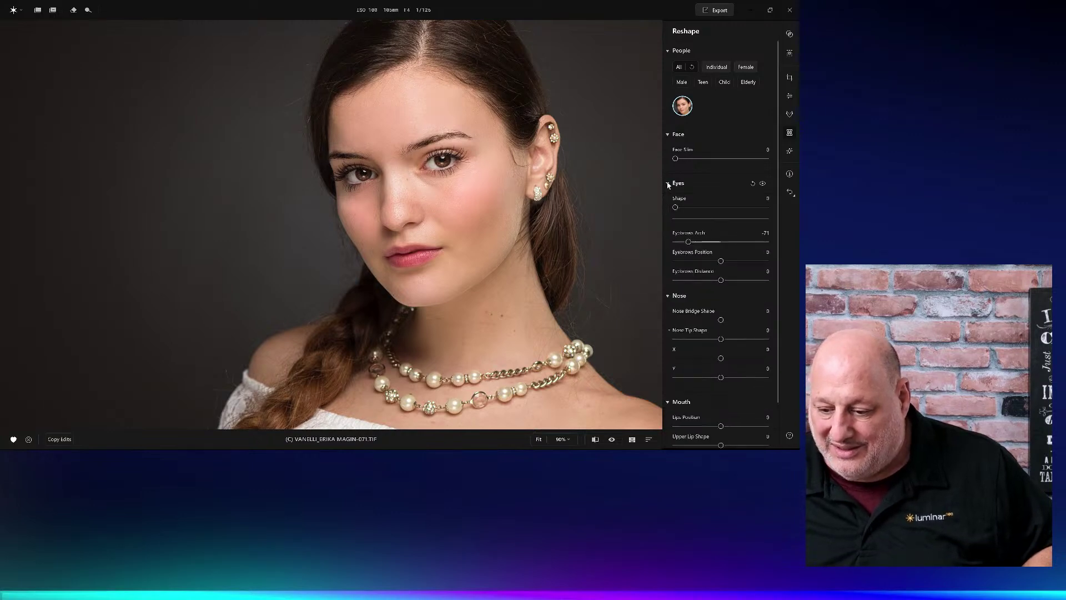
pyautogui.click(753, 183)
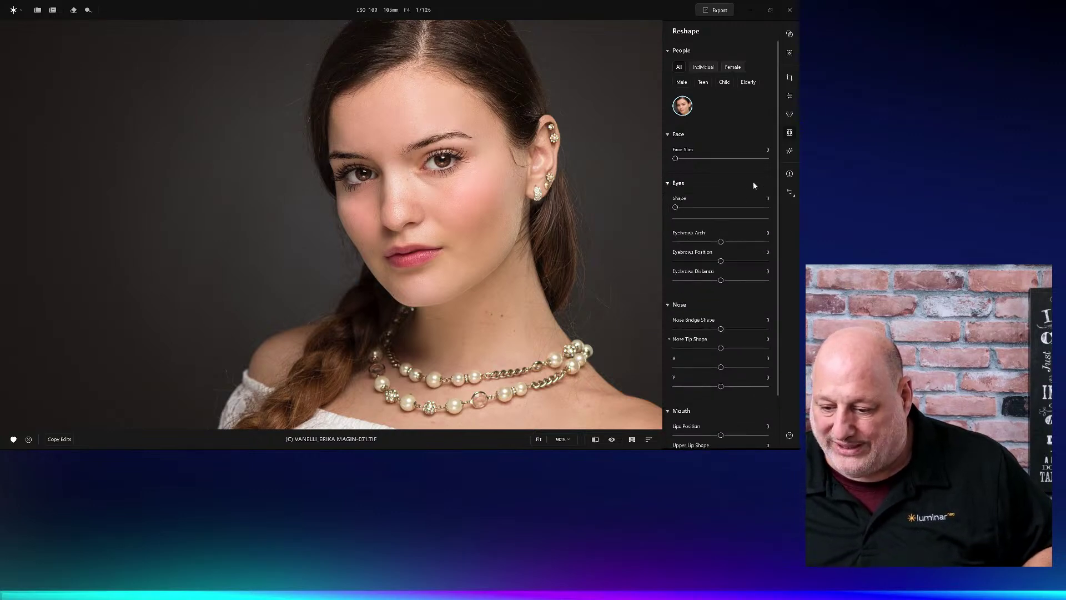
pyautogui.click(669, 183)
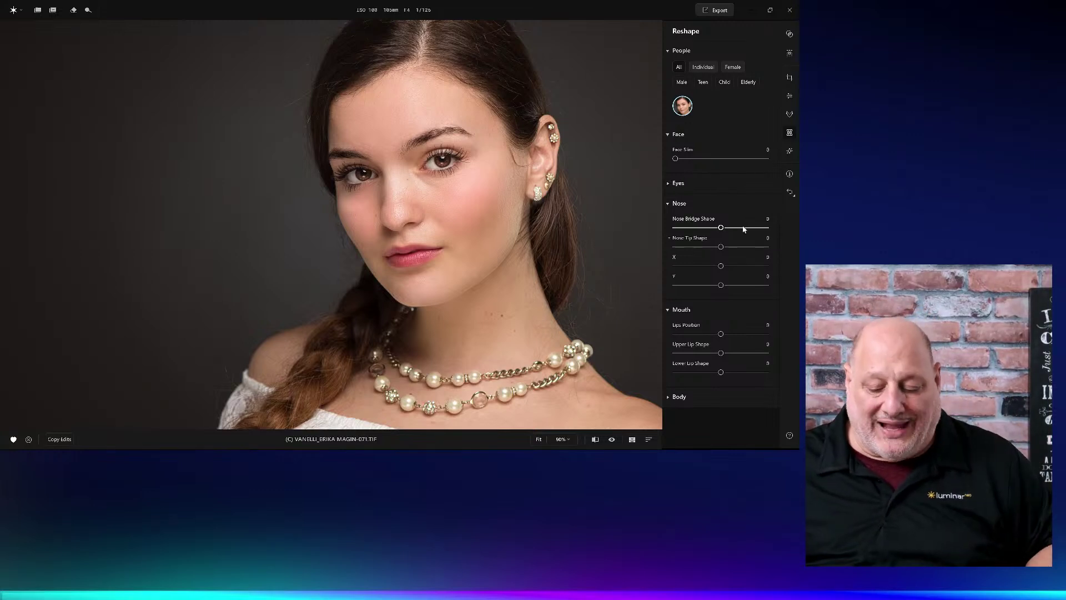
# Examine the Body reshape settings and the Light Control settings in the Creative tools, and collapse Light Control.
pyautogui.click(668, 397)
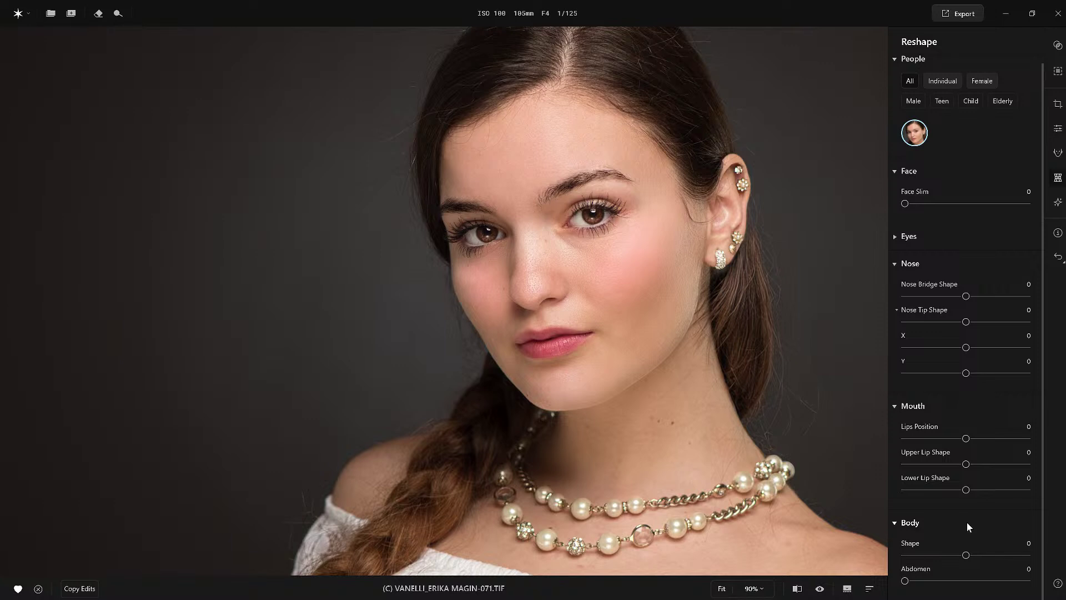
pyautogui.click(1057, 207)
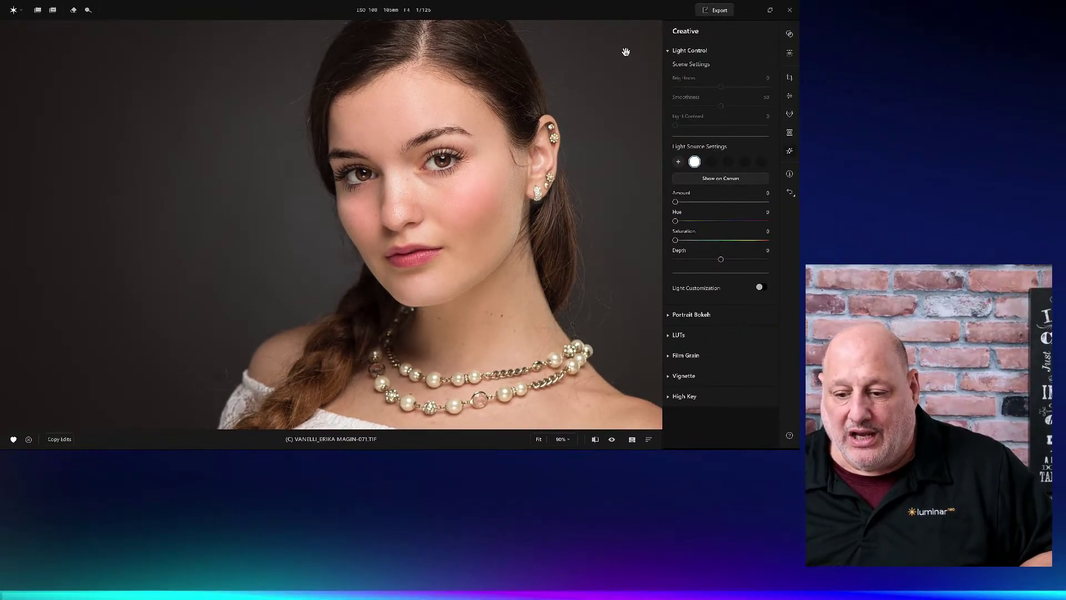
pyautogui.click(667, 50)
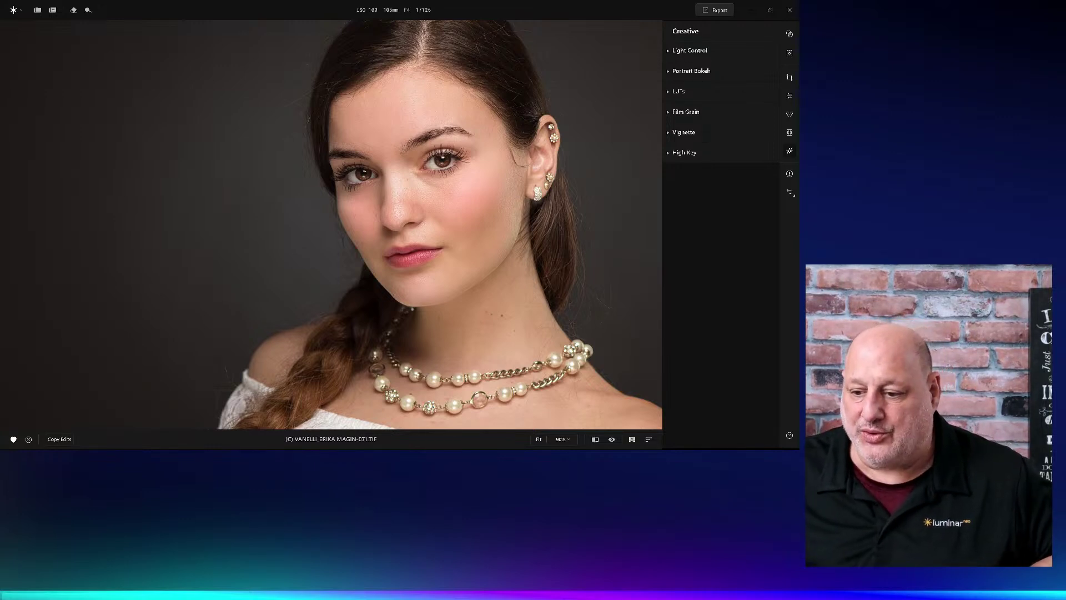
# Fit the whole portrait in view and compare it with the Background 1 mask switched on and off.
pyautogui.click(788, 53)
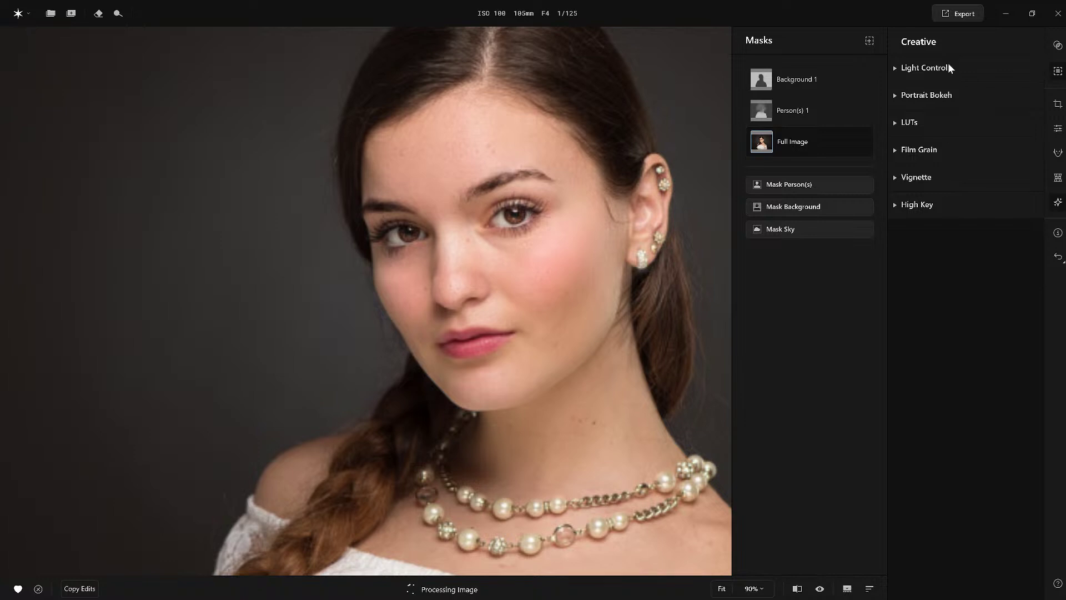
pyautogui.moveTo(861, 97)
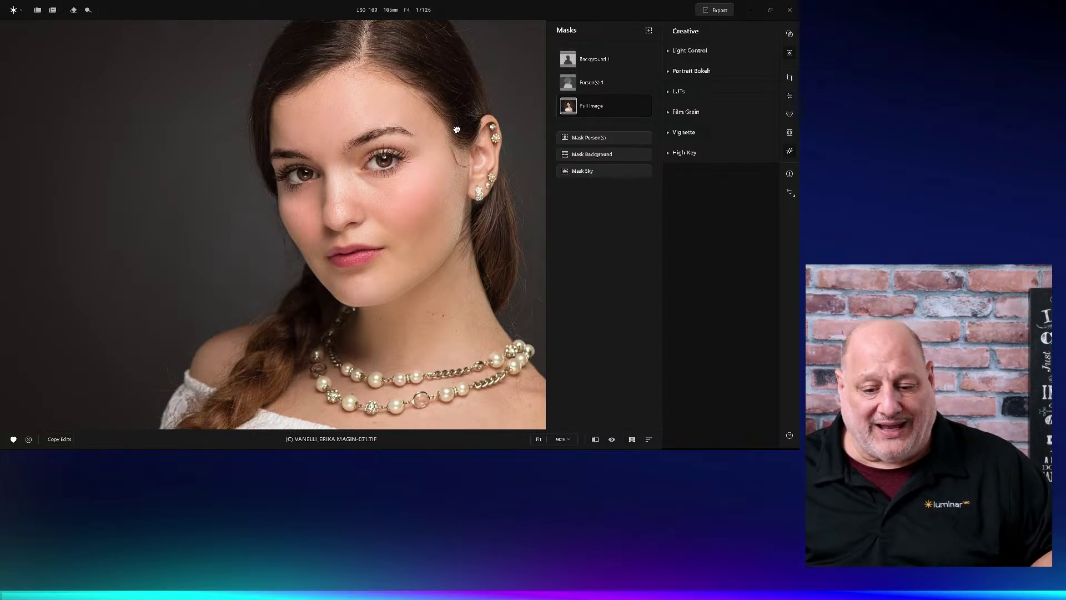
pyautogui.hotkey('ctrl', '0')
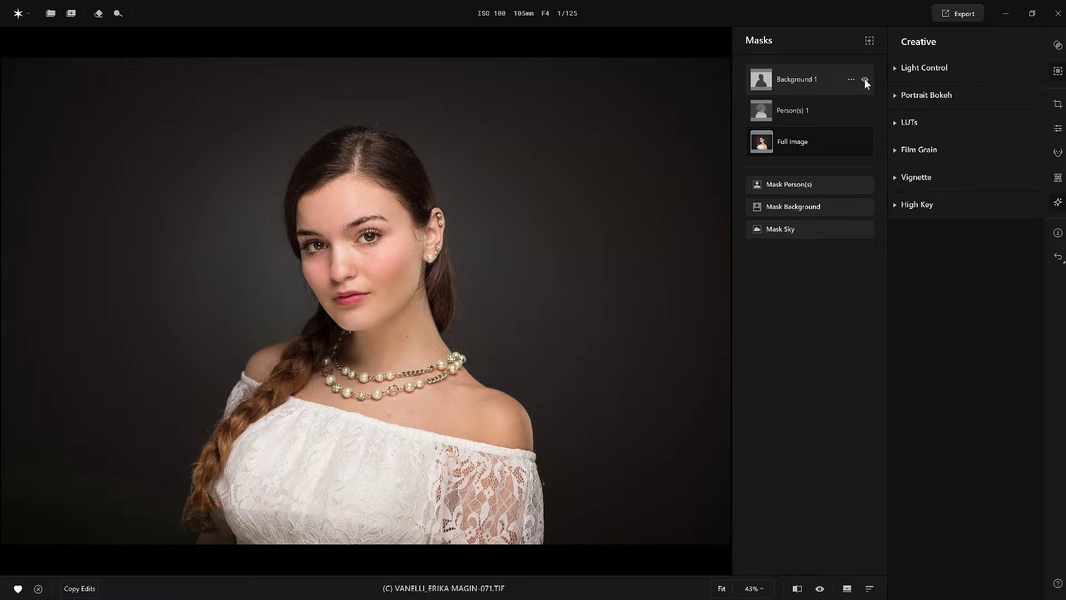
pyautogui.click(864, 79)
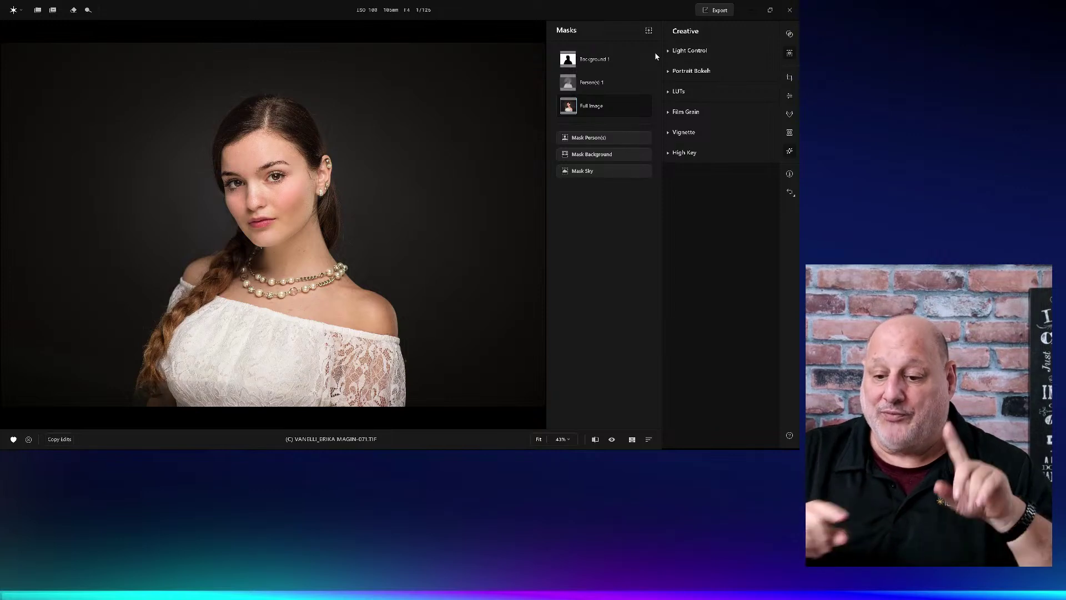
pyautogui.moveTo(639, 62)
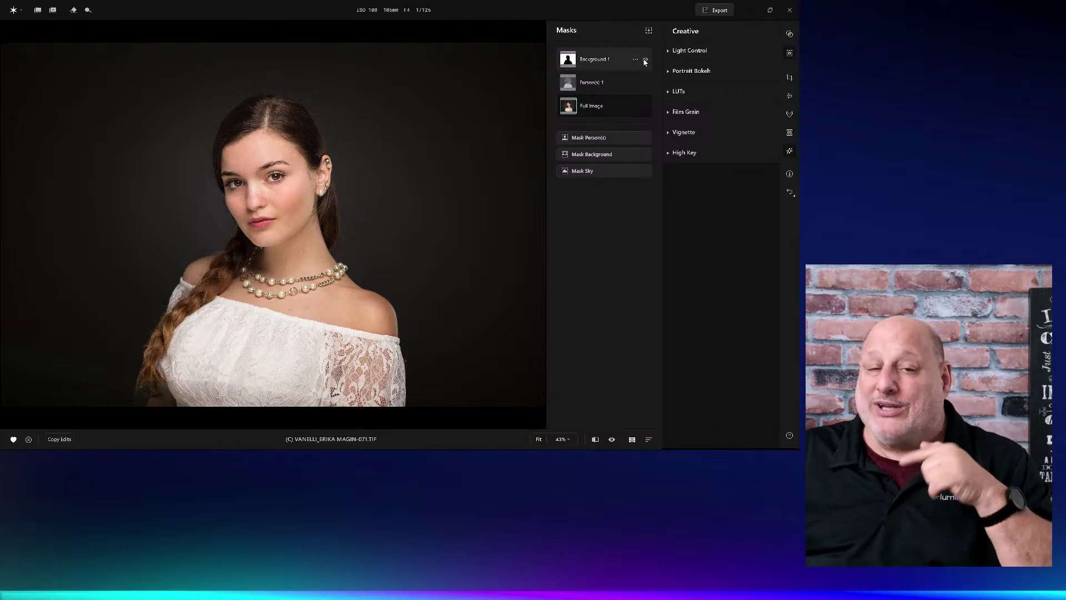
pyautogui.click(645, 59)
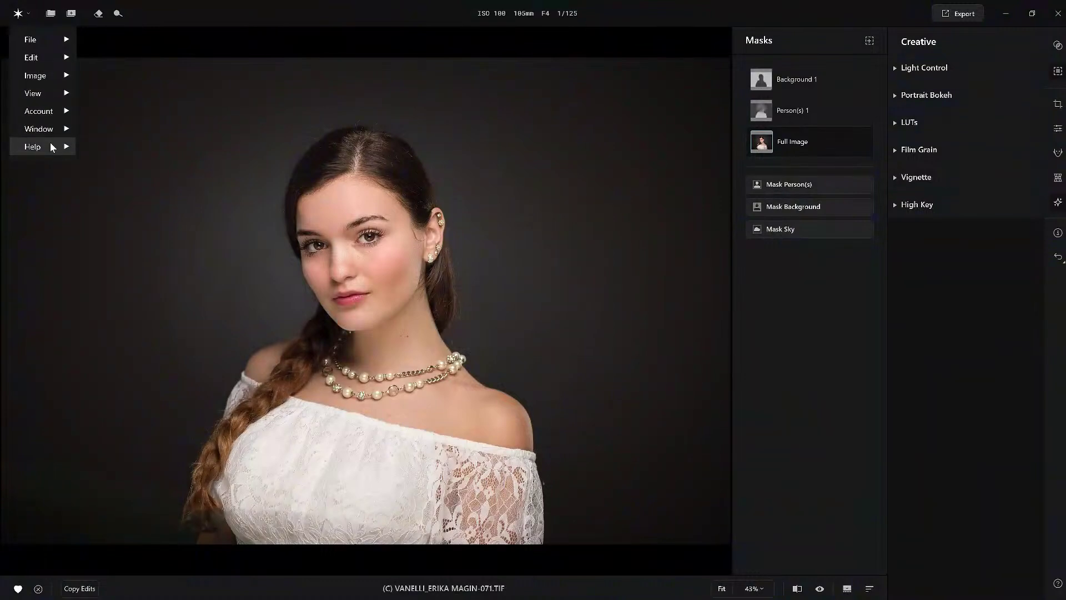
pyautogui.moveTo(60, 148)
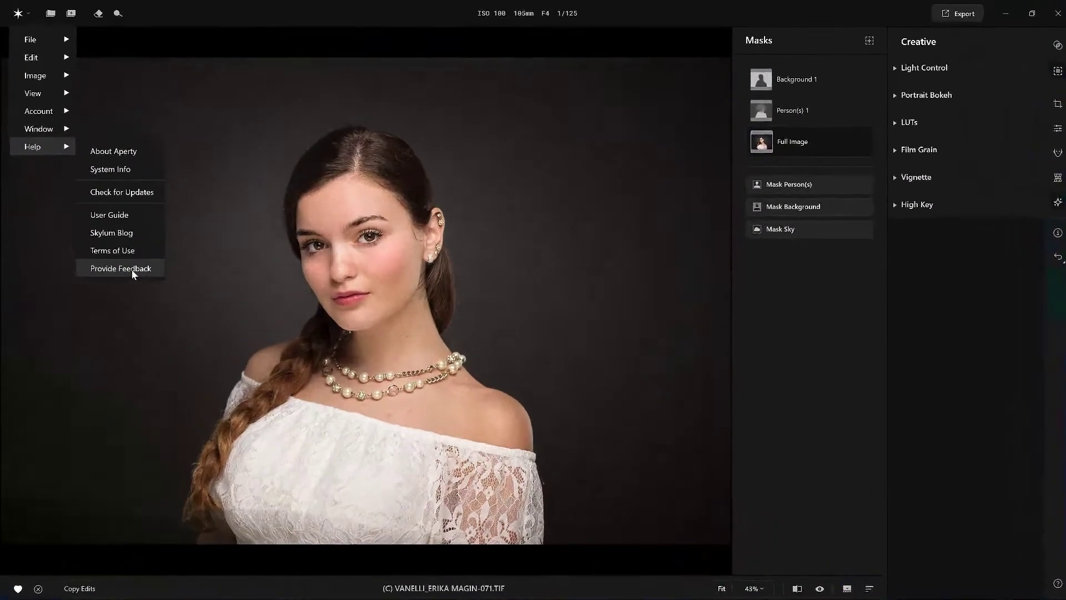
pyautogui.click(133, 273)
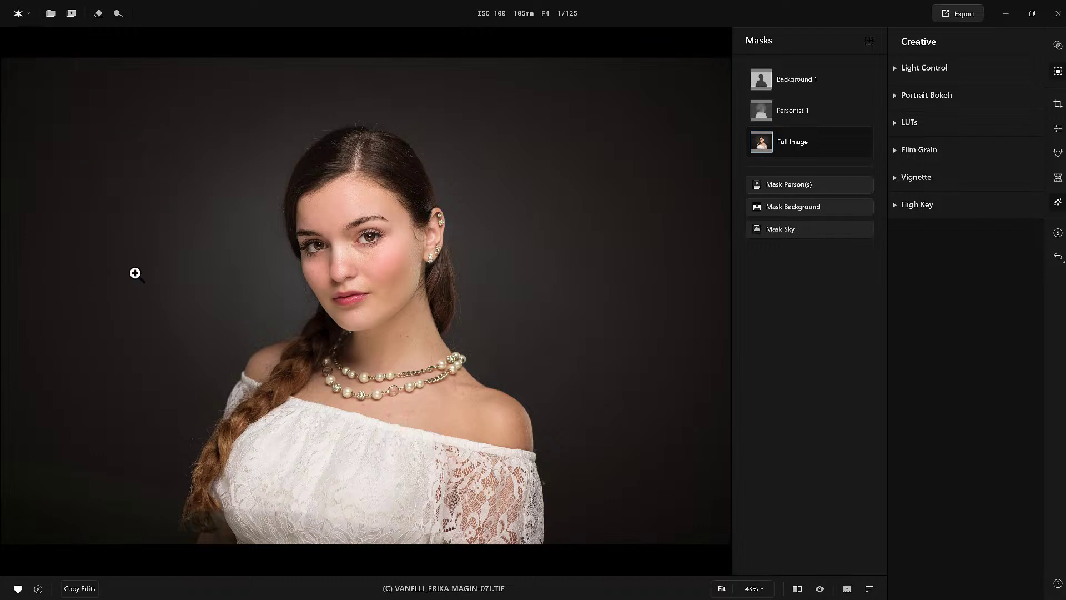
# Switch to Luminar Neo, check the finished portrait against the neighbouring images, and show them all in the catalog.
pyautogui.hotkey('alt', 'Tab')
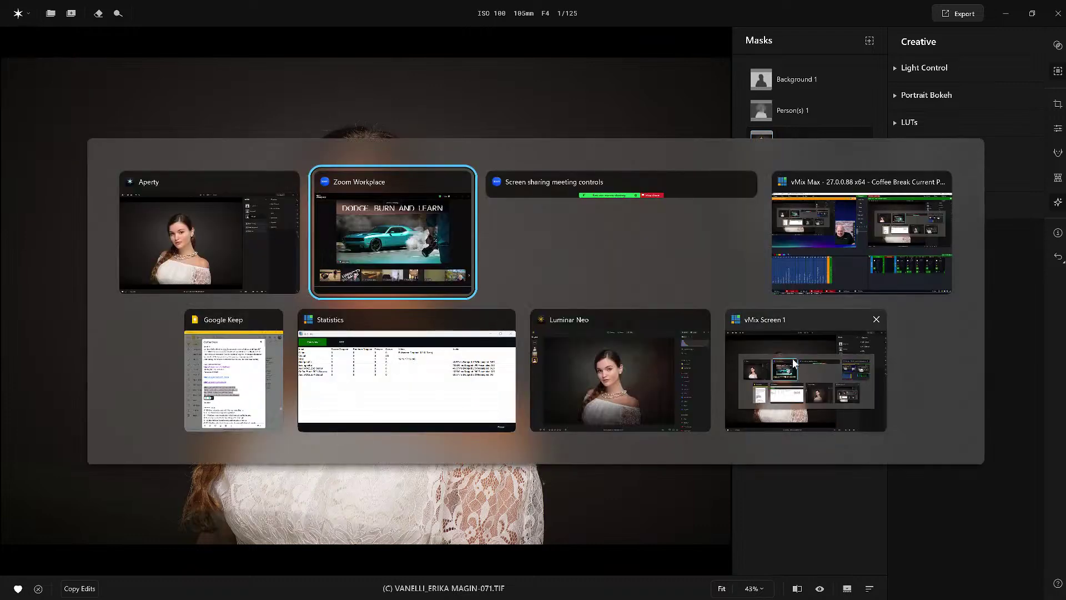
pyautogui.click(572, 343)
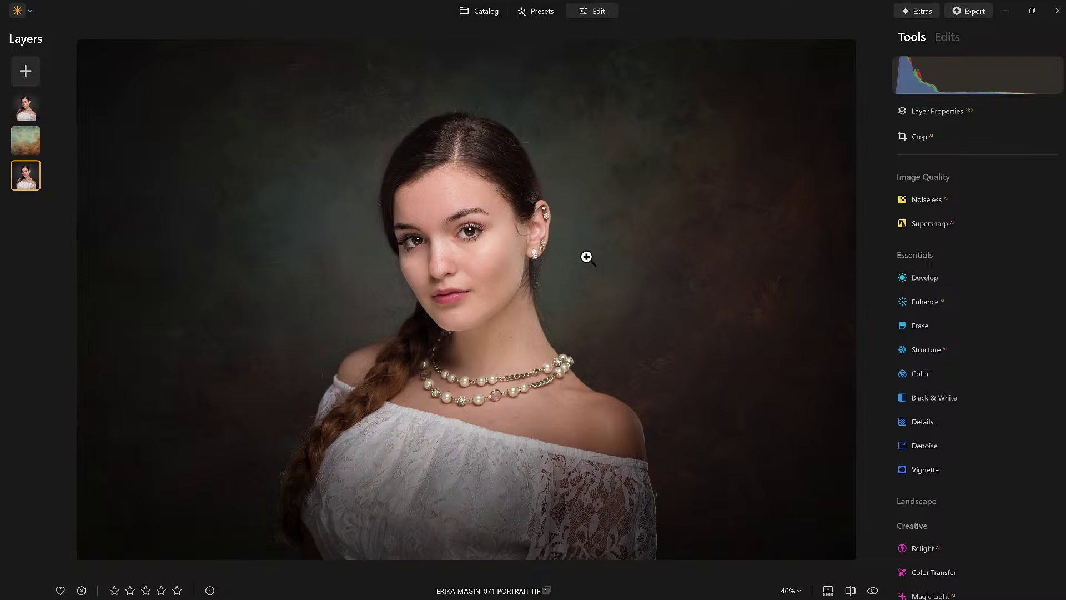
pyautogui.press('Right')
pyautogui.press('Left')
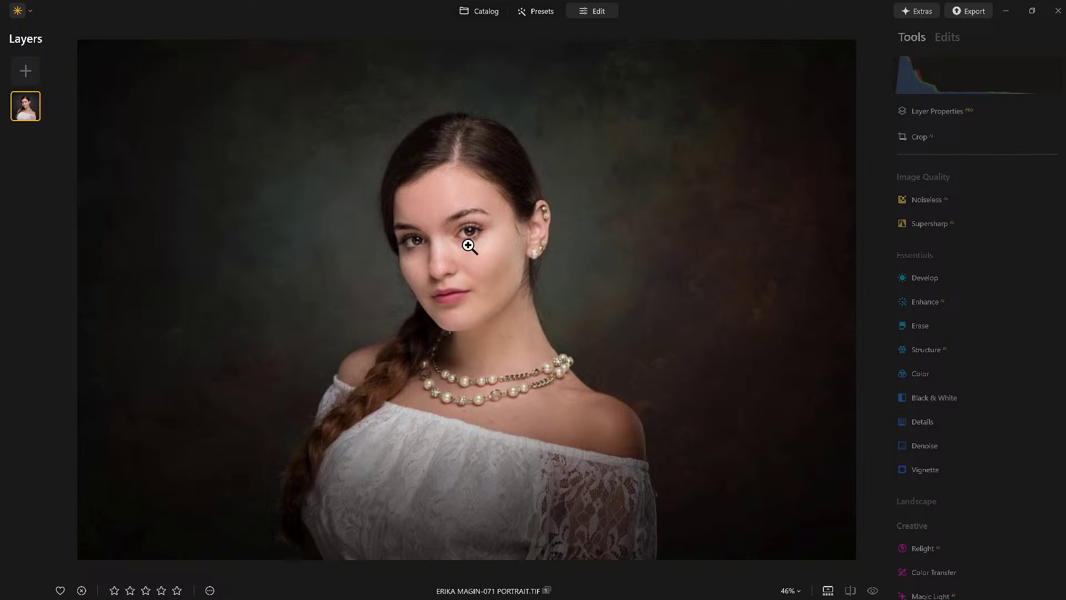
pyautogui.press('g')
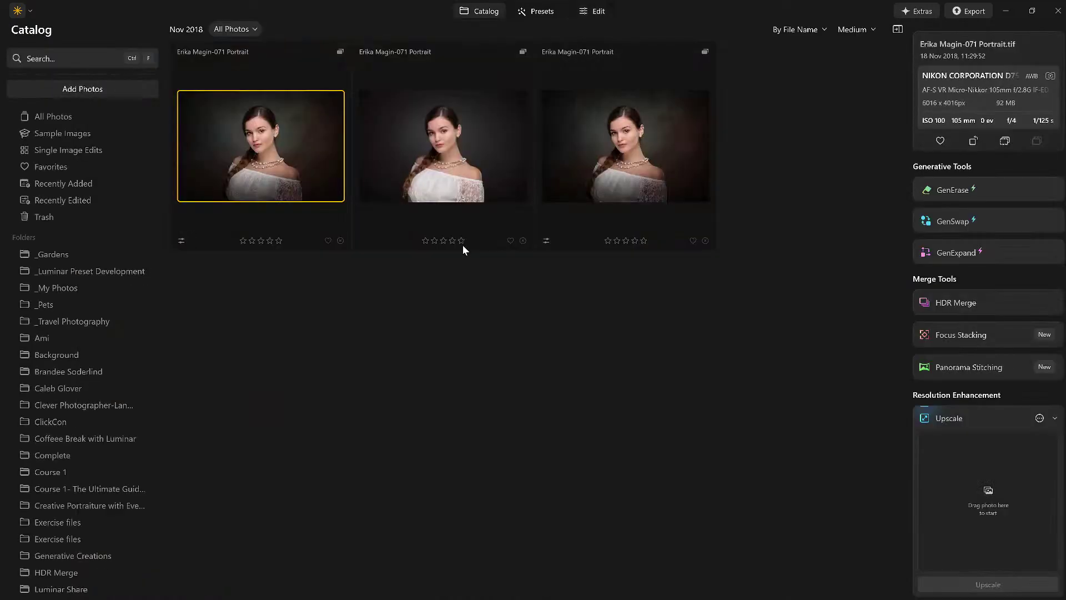
# View the plain grey-background portrait at full size and show its file in Explorer.
pyautogui.doubleClick(457, 148)
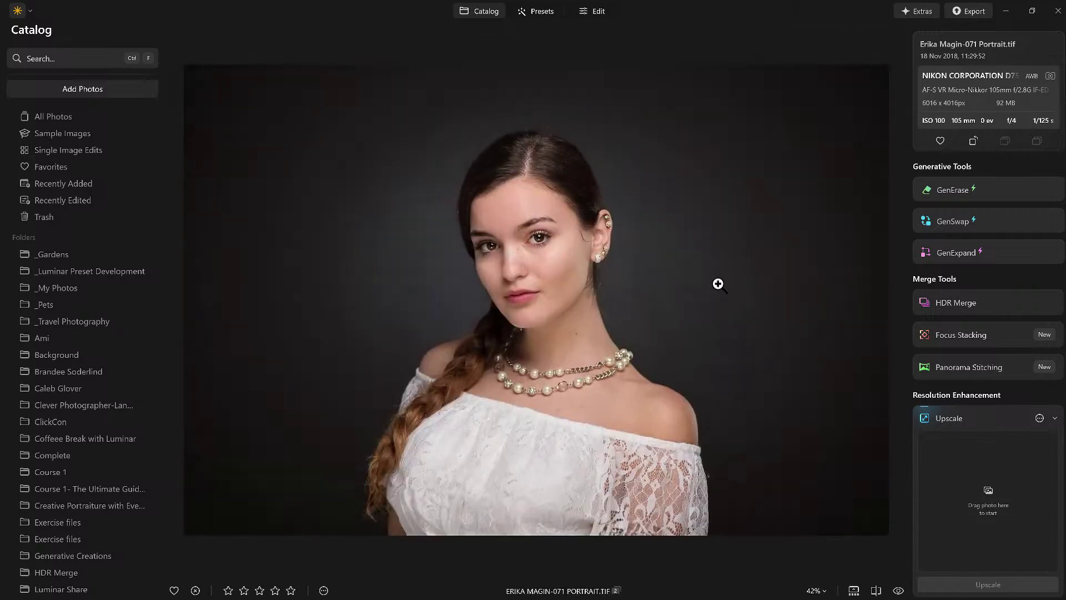
pyautogui.rightClick(505, 248)
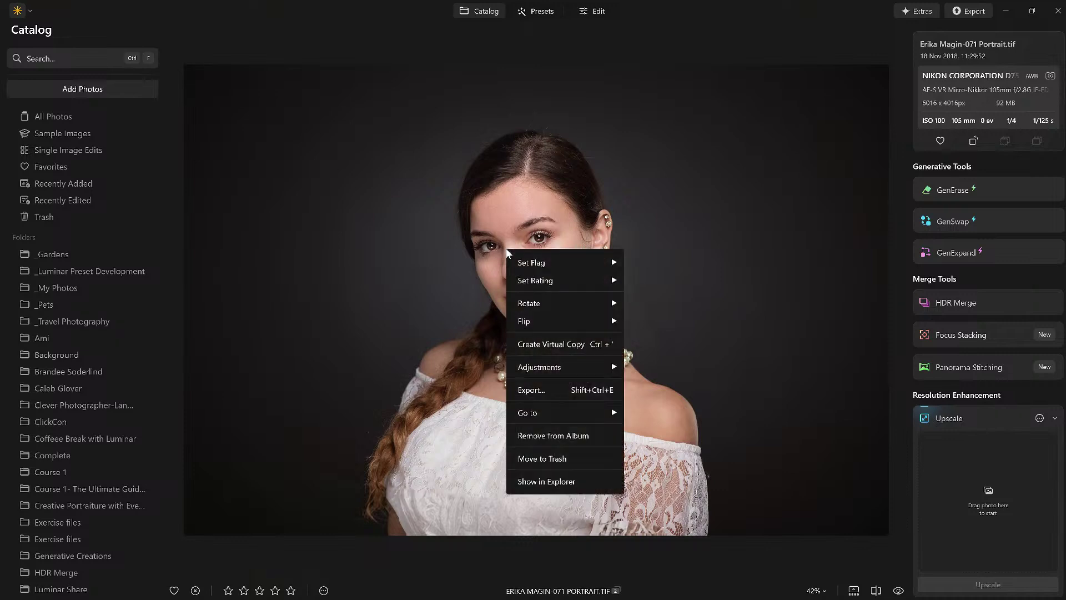
pyautogui.click(583, 479)
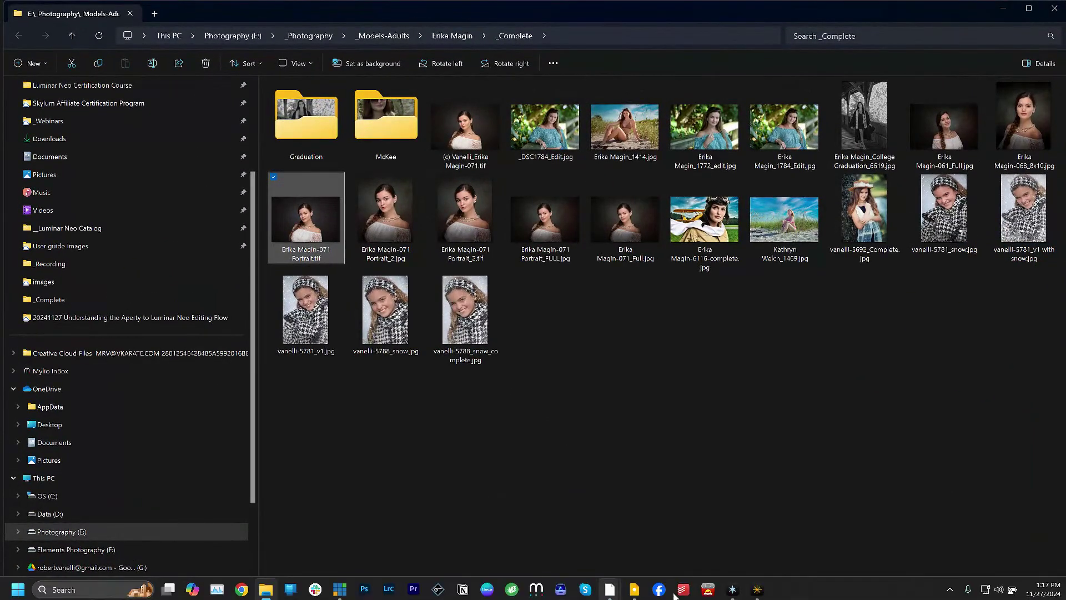
# Return to Luminar Neo and open the layered portrait with the textured backdrop for editing.
pyautogui.click(757, 589)
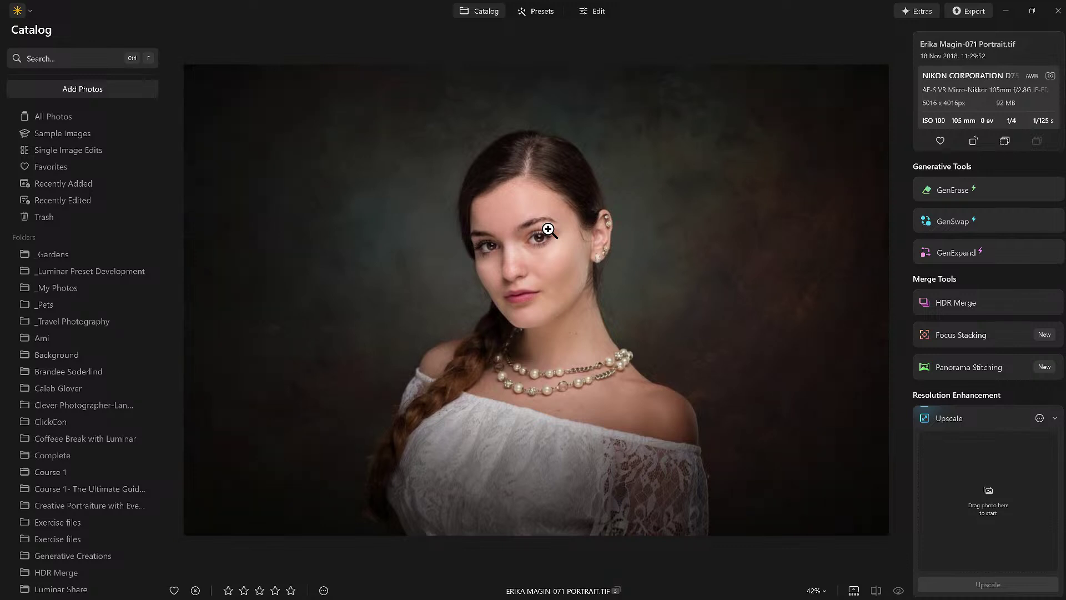
pyautogui.click(593, 12)
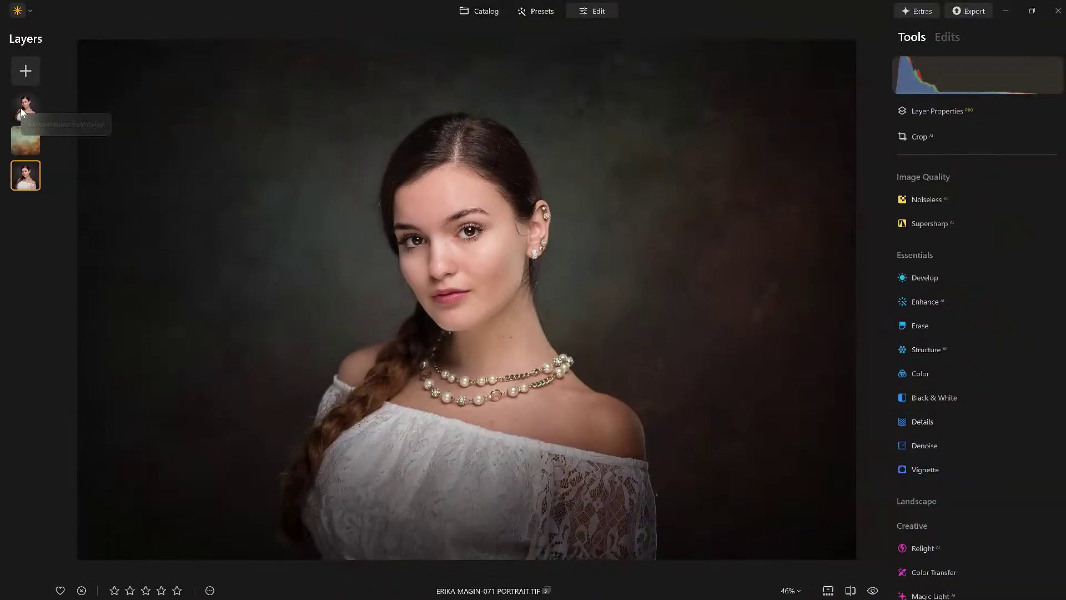
# Hide the top portrait layer and the Soft Light texture layer, leaving only the base portrait.
pyautogui.click(25, 106)
pyautogui.rightClick(22, 113)
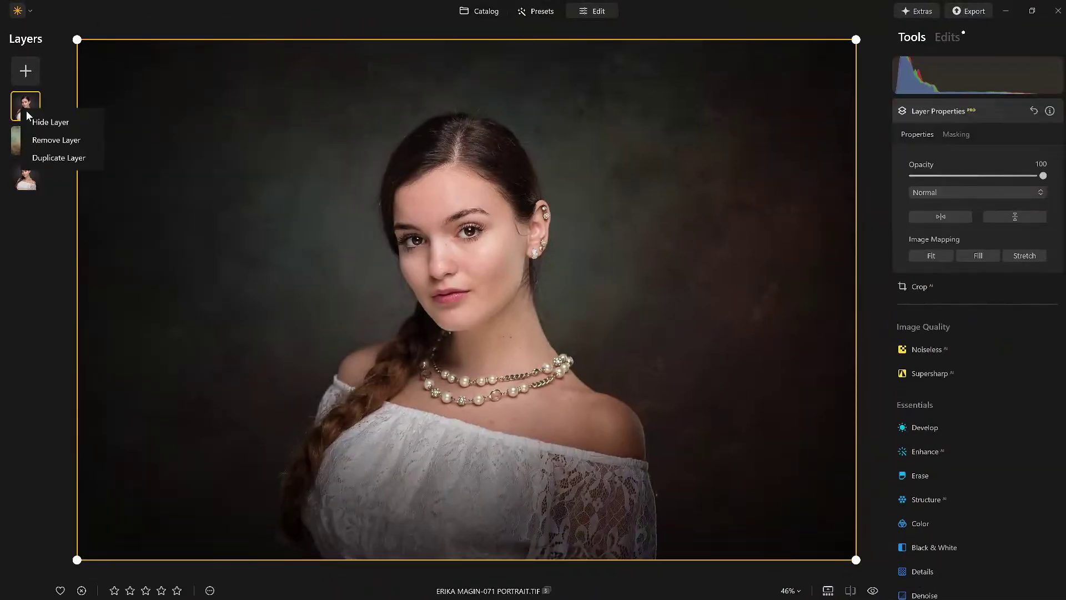
pyautogui.click(41, 121)
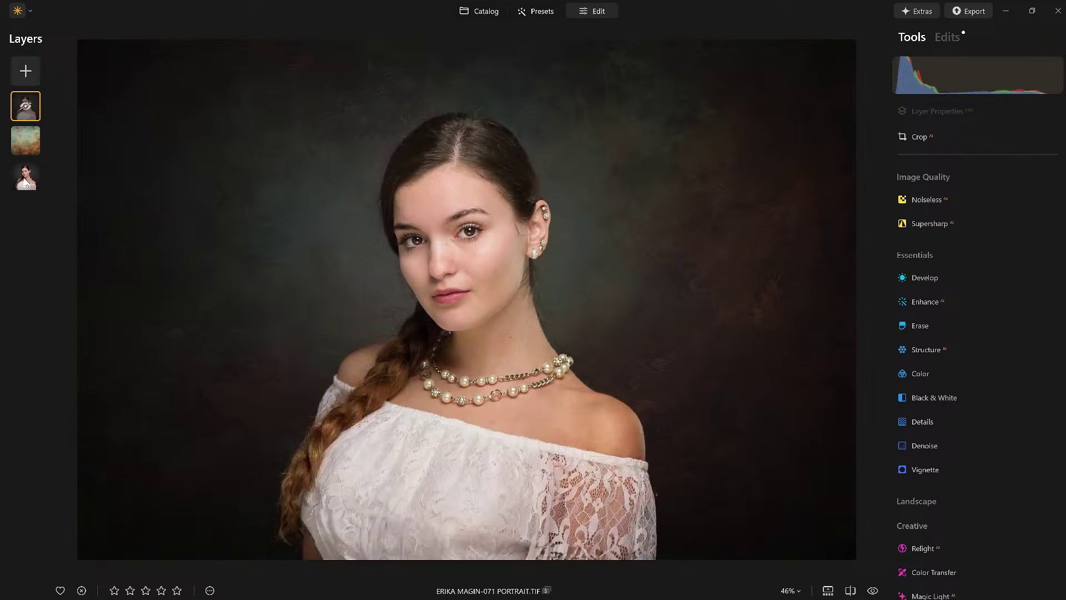
pyautogui.click(26, 184)
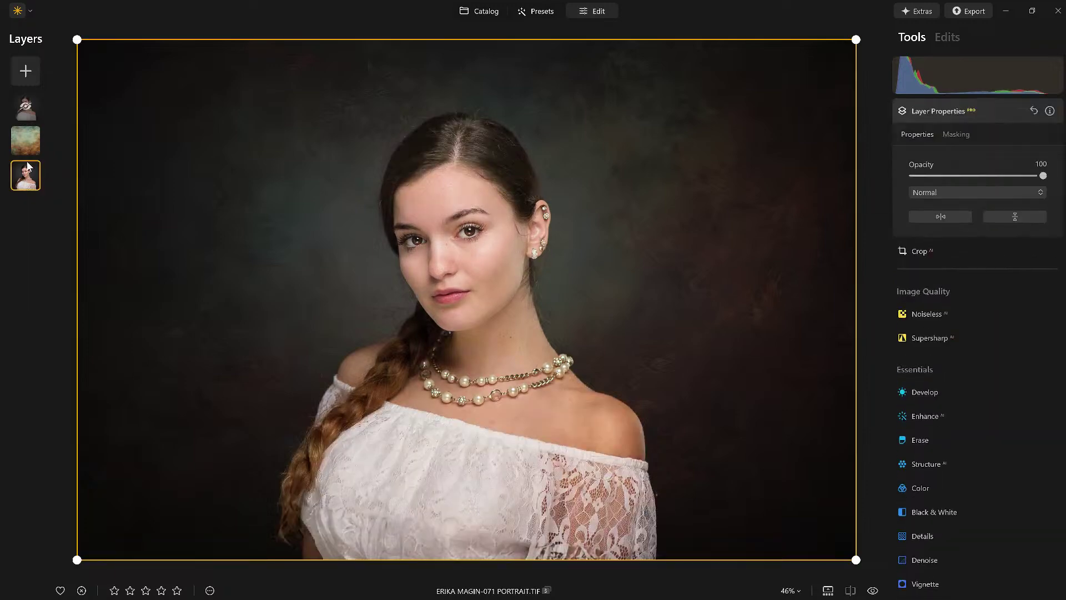
pyautogui.click(35, 142)
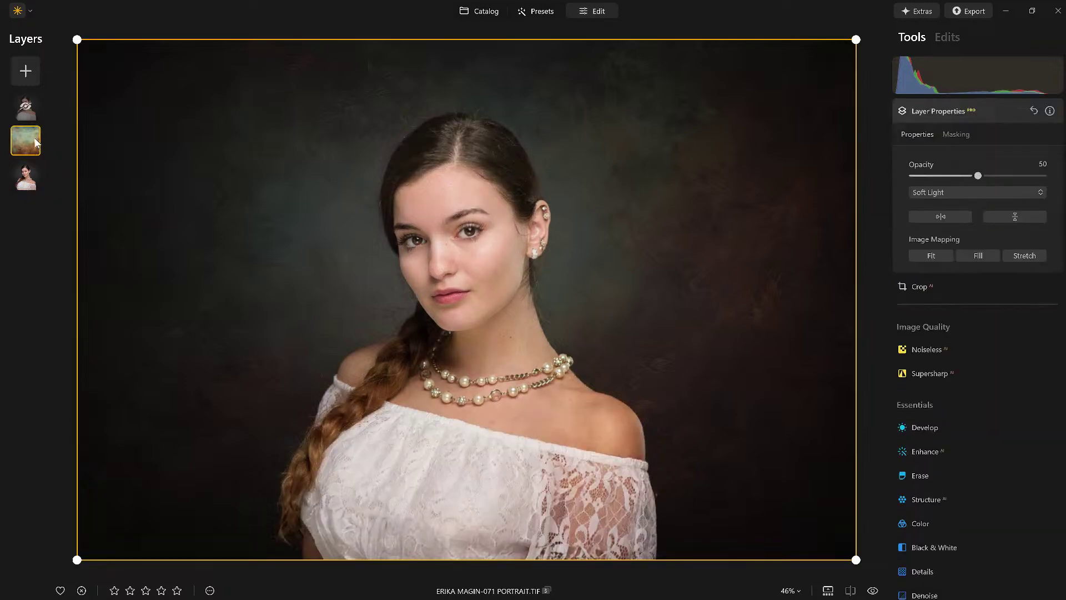
pyautogui.rightClick(35, 142)
pyautogui.click(49, 148)
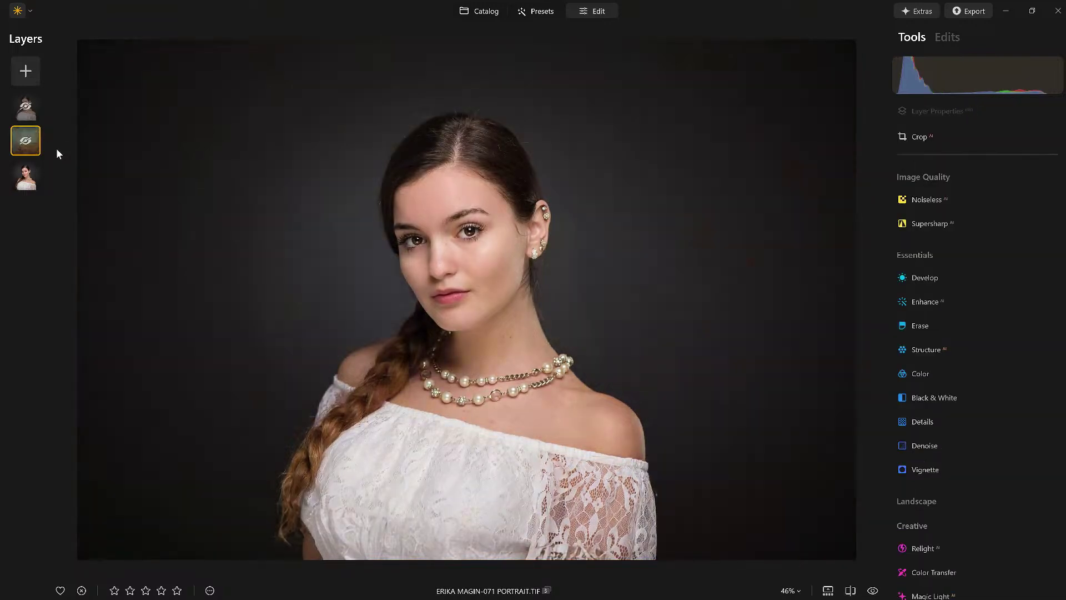
# Duplicate the base portrait layer and move the copy directly above the hidden texture layer.
pyautogui.click(25, 185)
pyautogui.rightClick(25, 185)
pyautogui.click(51, 214)
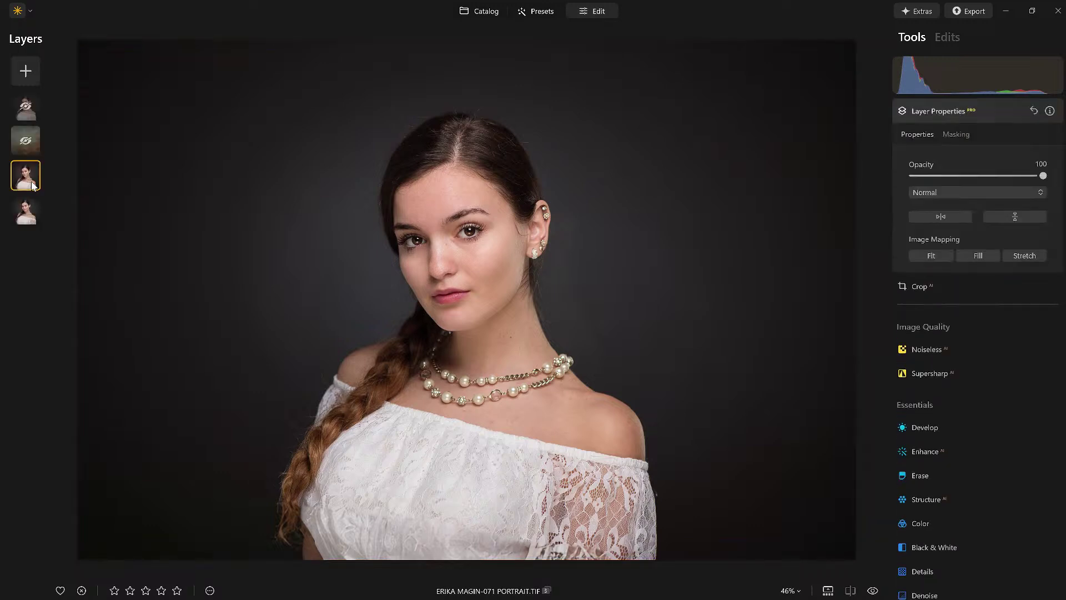
pyautogui.moveTo(32, 185); pyautogui.dragTo(38, 142)
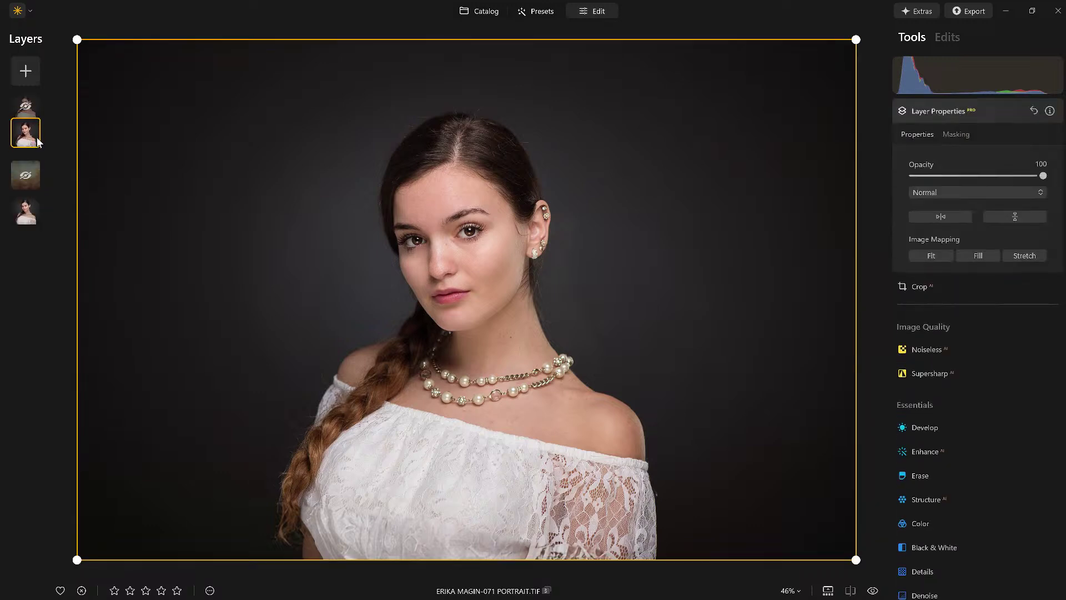
# Look through the My Images layer assets for the Old Masters 1.jpg texture and return to the layer stack.
pyautogui.click(26, 71)
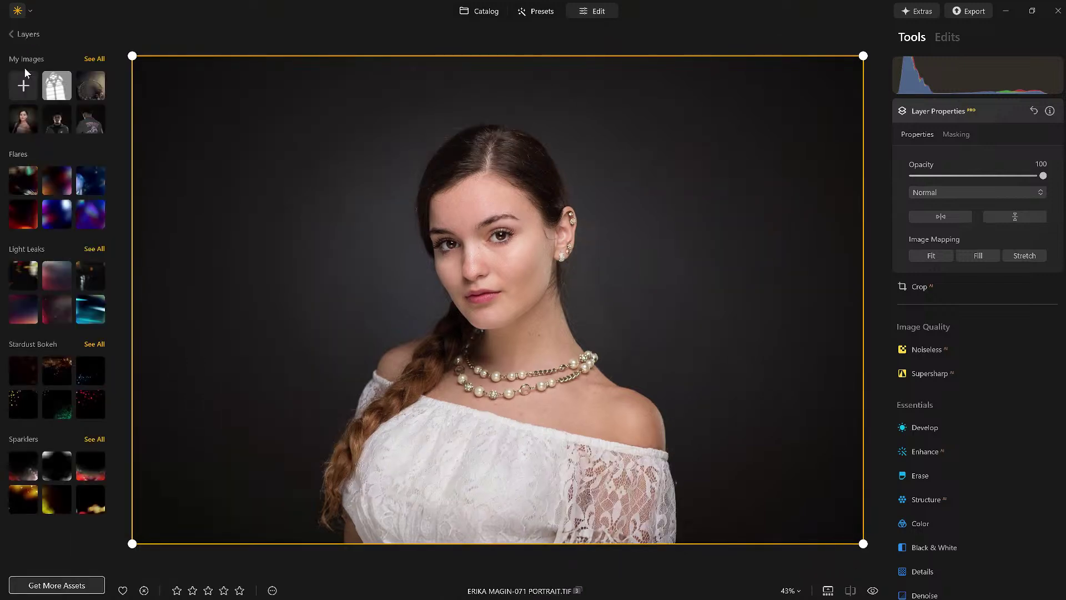
pyautogui.click(93, 58)
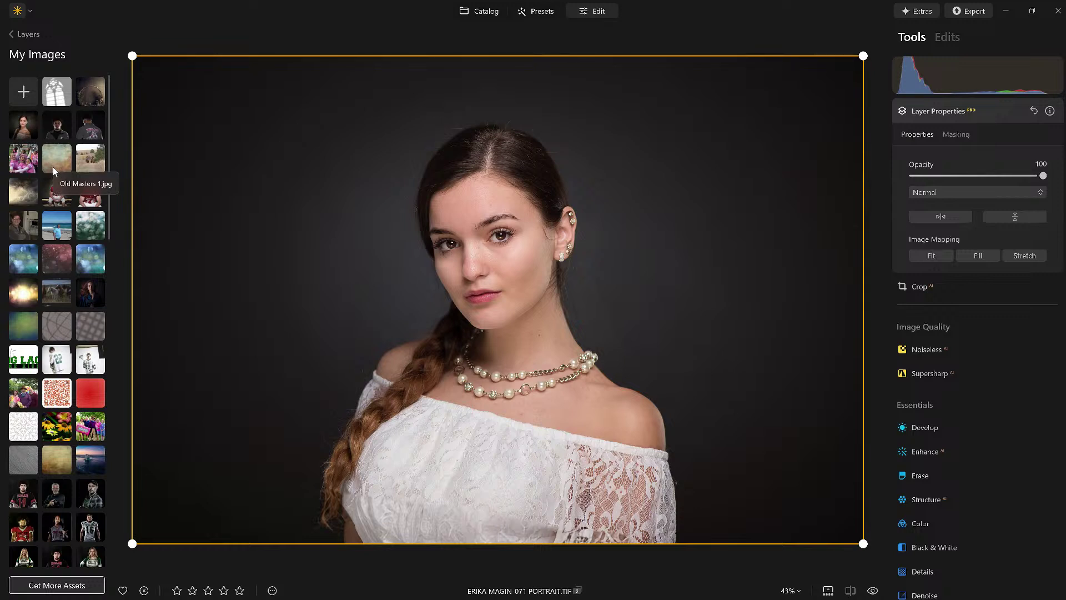
pyautogui.scroll(-1, 45, 94)
pyautogui.click(21, 34)
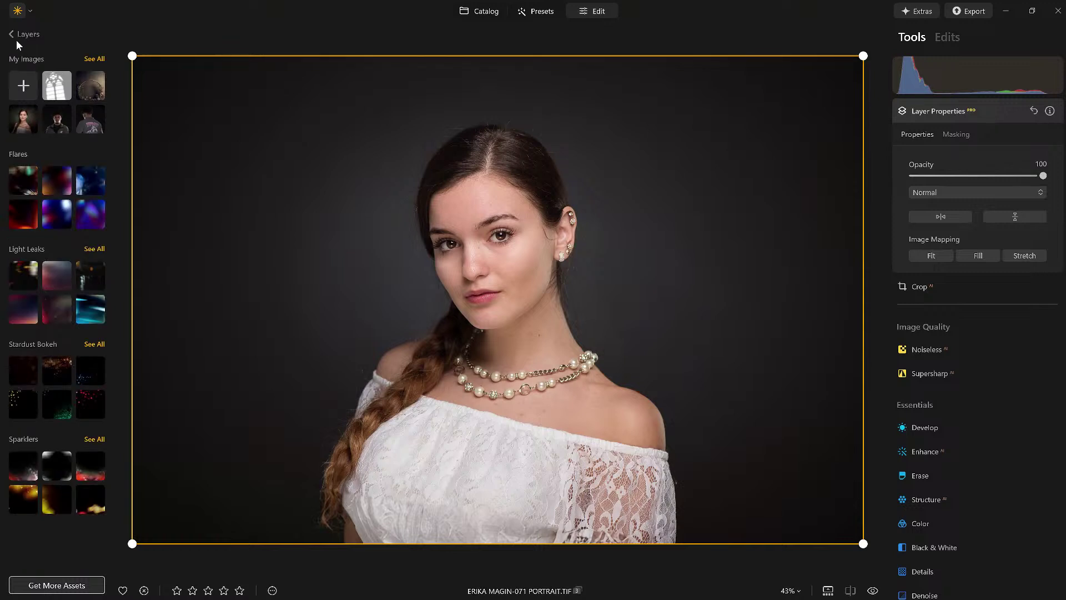
pyautogui.click(12, 35)
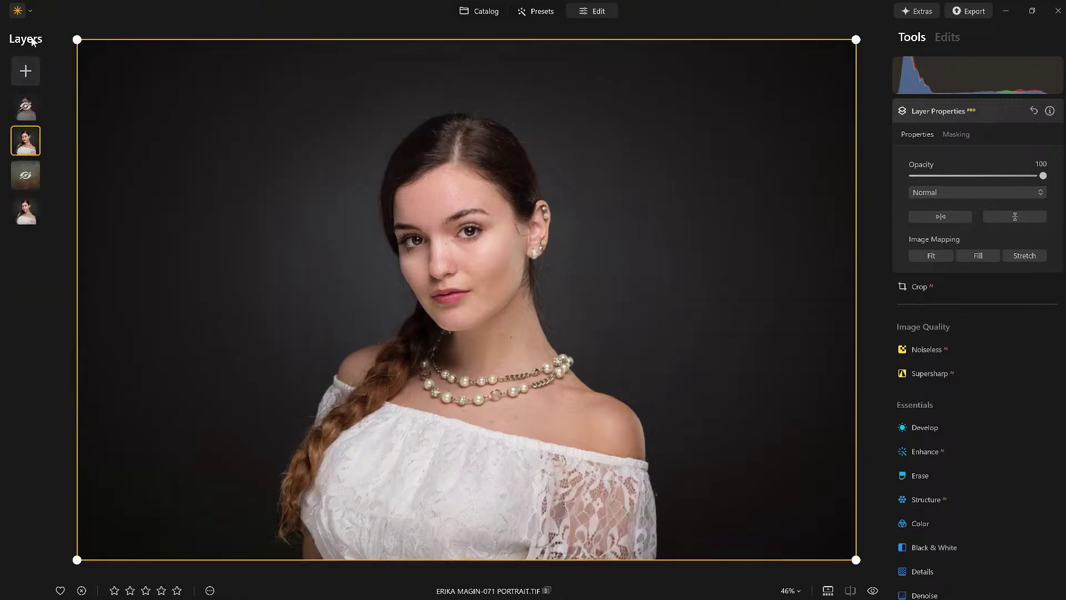
# Make the hidden texture layer beneath the duplicated portrait visible.
pyautogui.click(33, 172)
pyautogui.rightClick(32, 172)
pyautogui.click(61, 188)
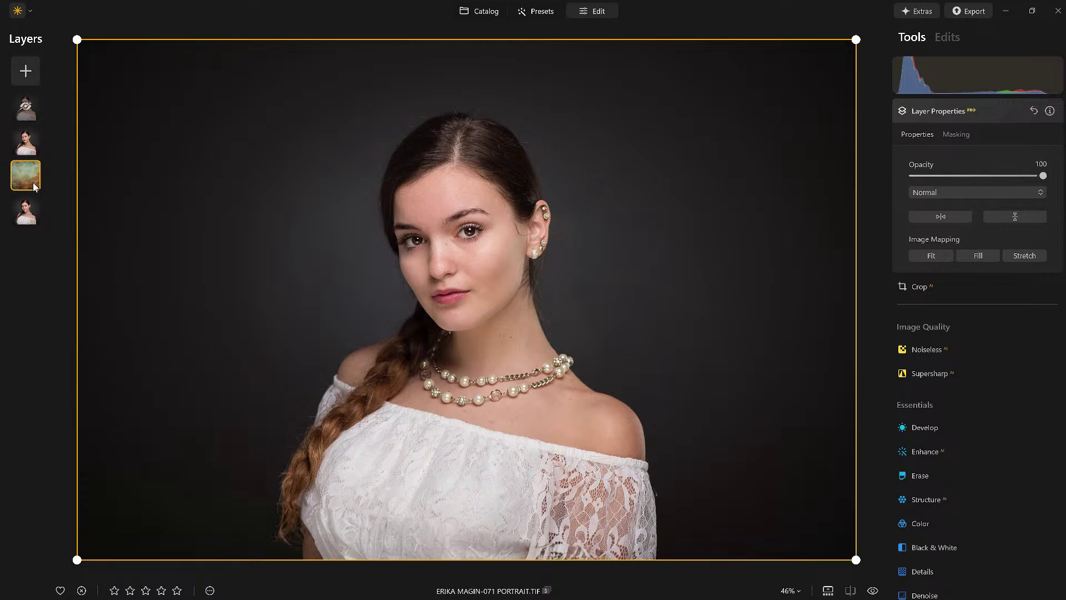
# Hide the duplicated portrait layer and review the blend mode options of the texture layer beneath it, keeping Soft Light.
pyautogui.click(28, 149)
pyautogui.rightClick(28, 149)
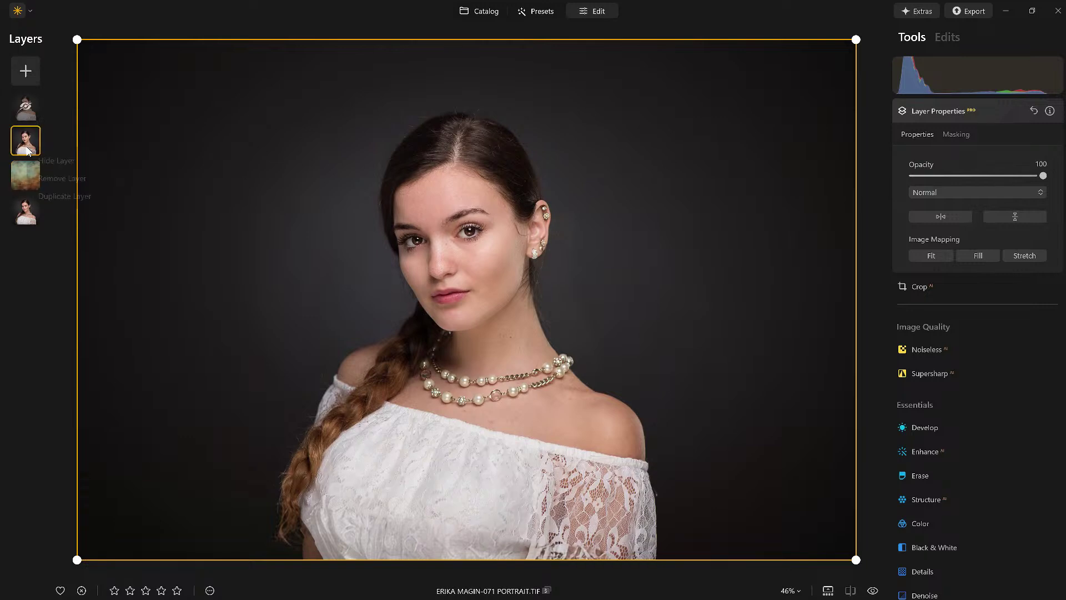
pyautogui.click(56, 160)
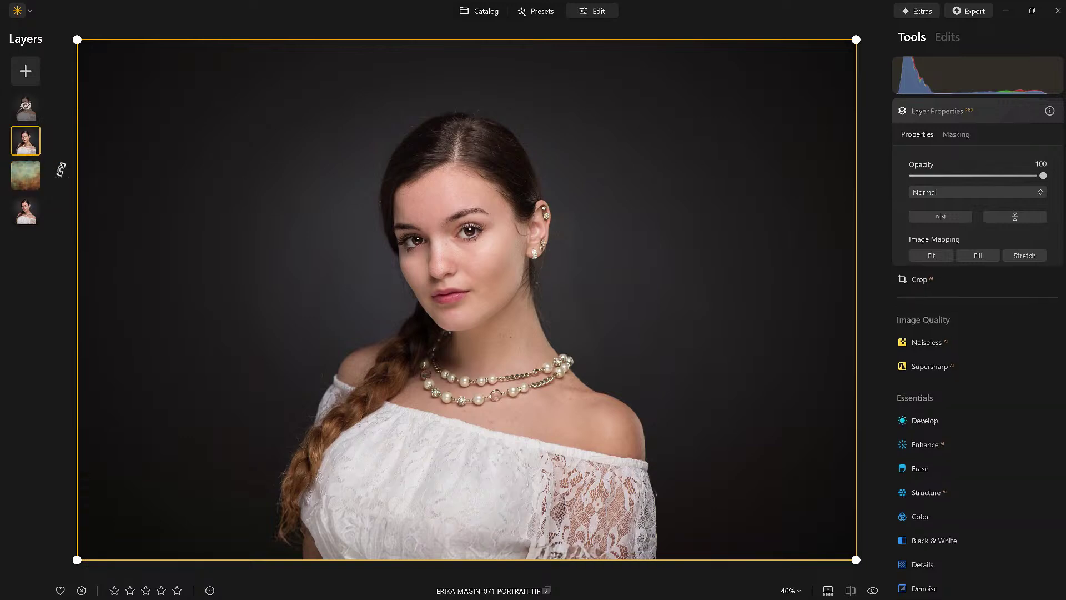
pyautogui.click(28, 169)
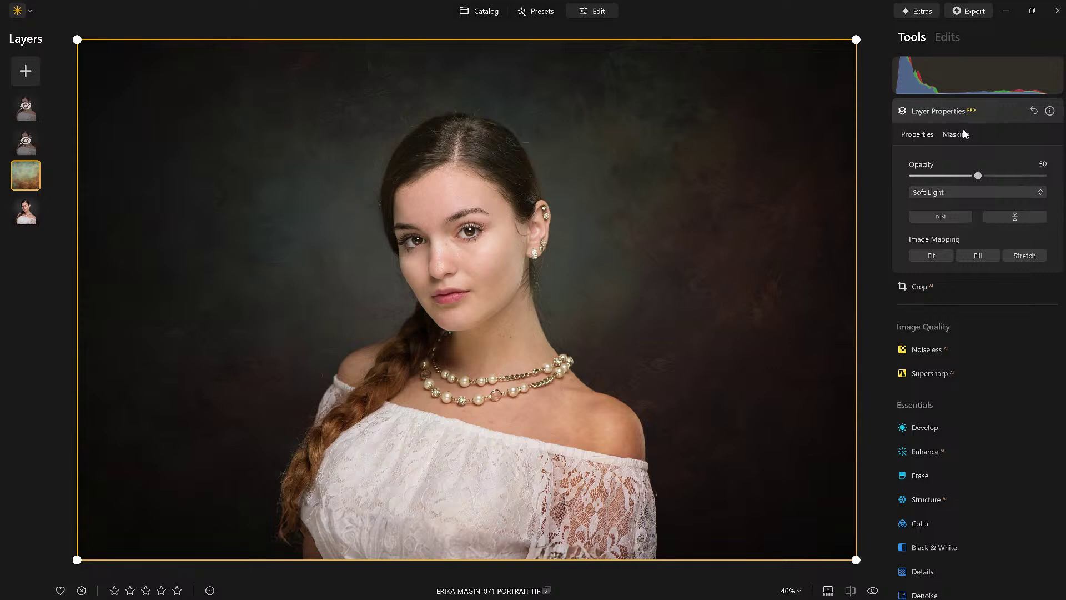
pyautogui.click(964, 192)
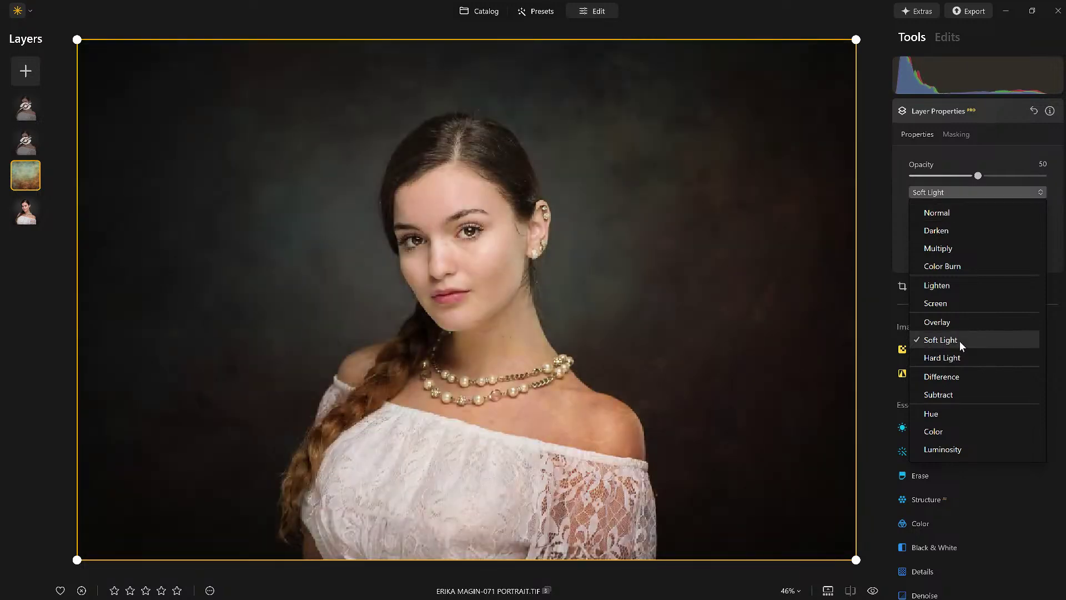
pyautogui.click(959, 341)
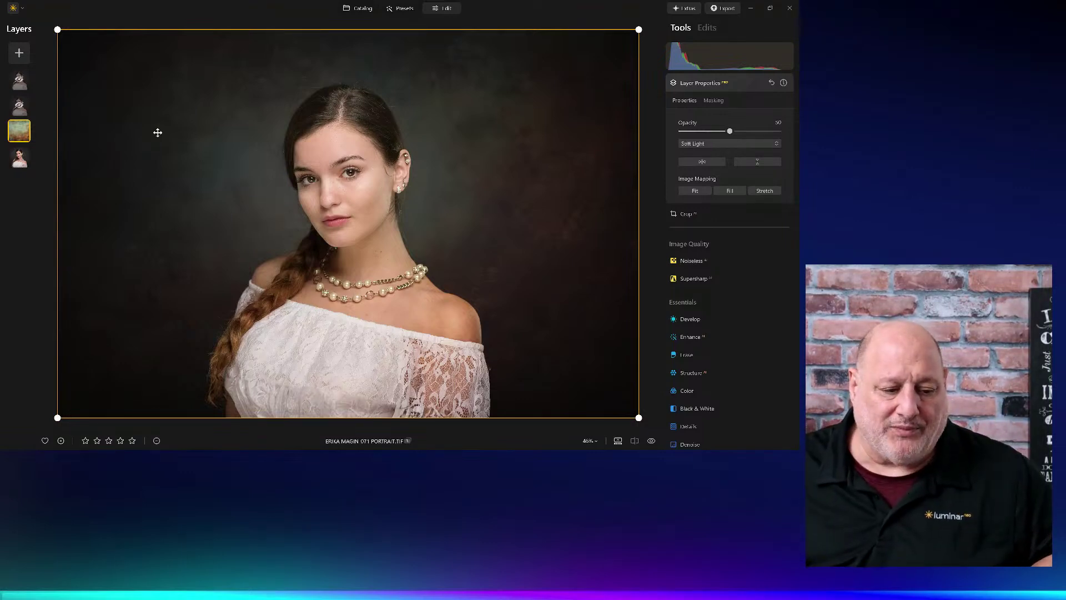
# Show the duplicated portrait layer and remove its background with the Portrait Background mask.
pyautogui.rightClick(18, 112)
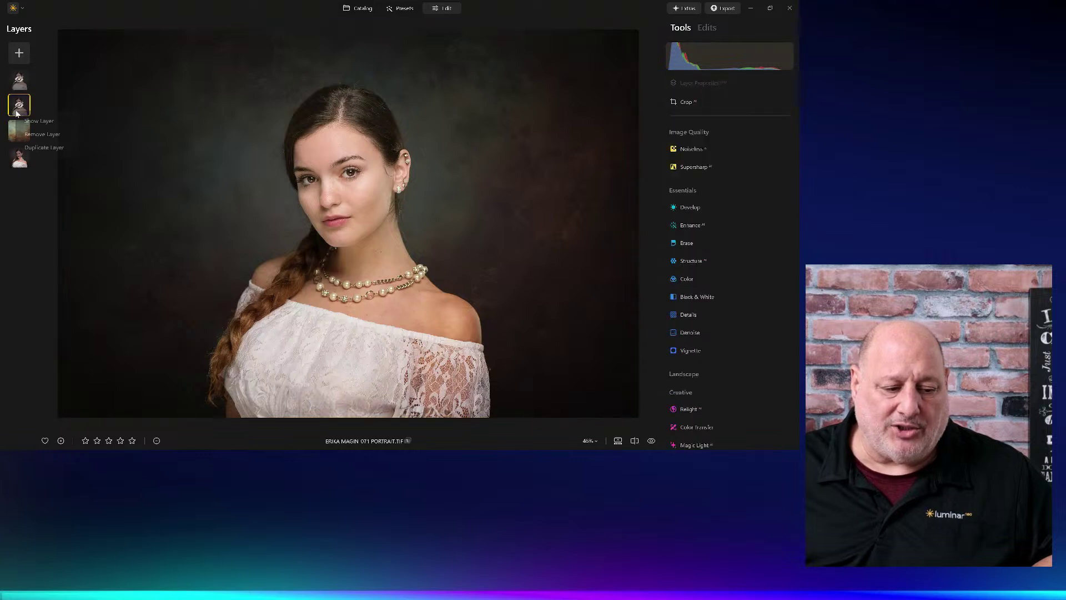
pyautogui.click(41, 122)
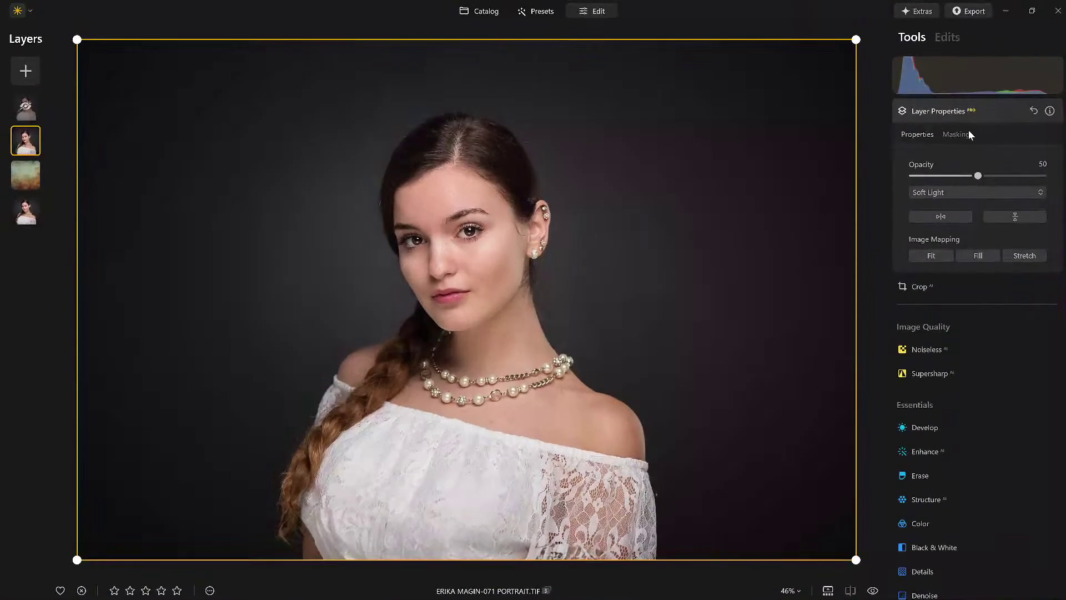
pyautogui.click(714, 101)
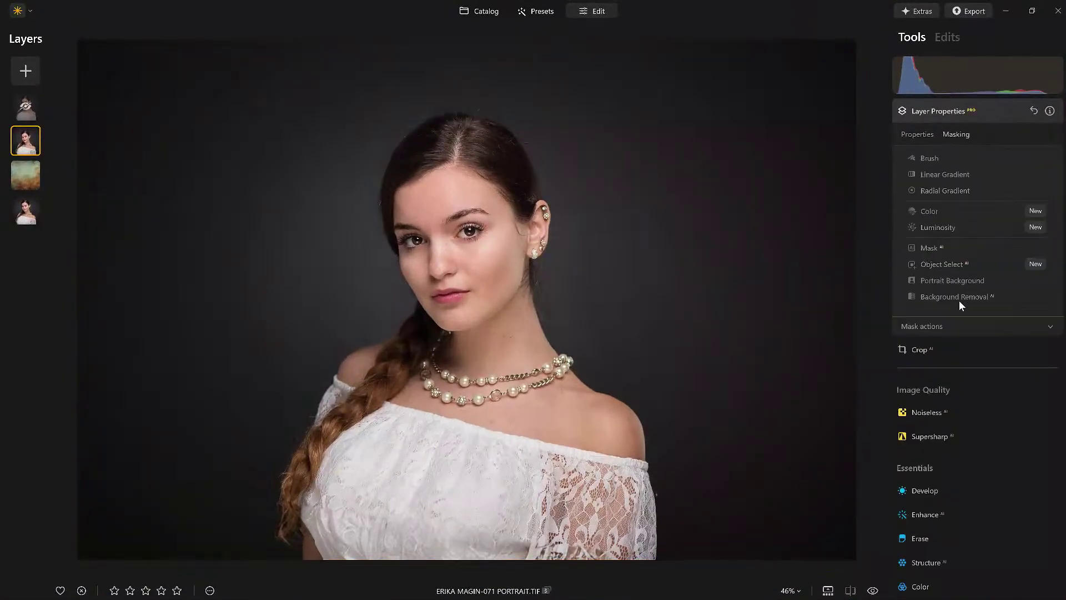
pyautogui.click(954, 282)
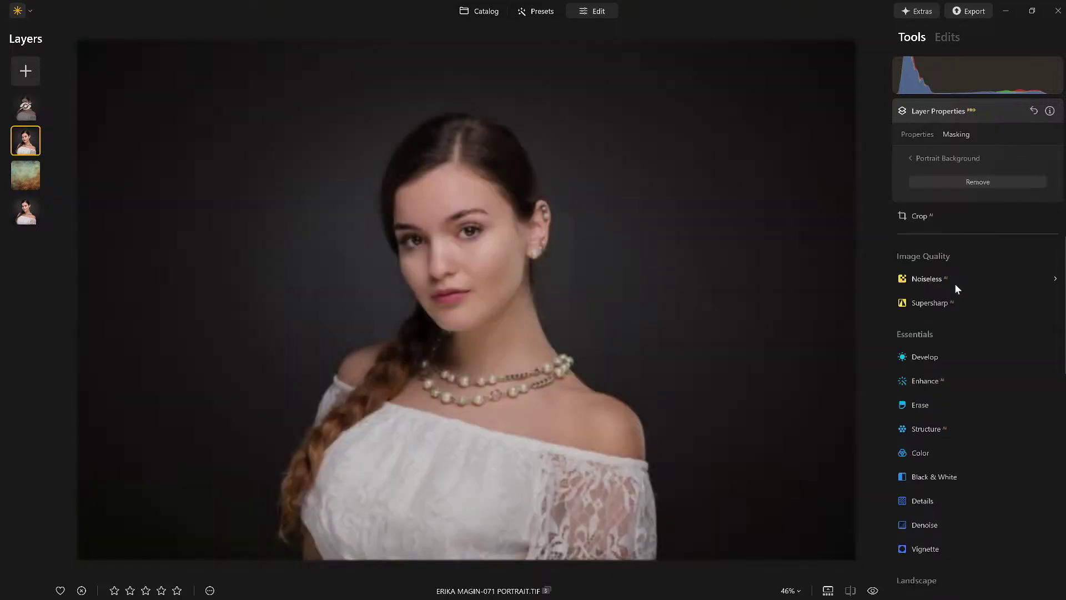
pyautogui.click(978, 179)
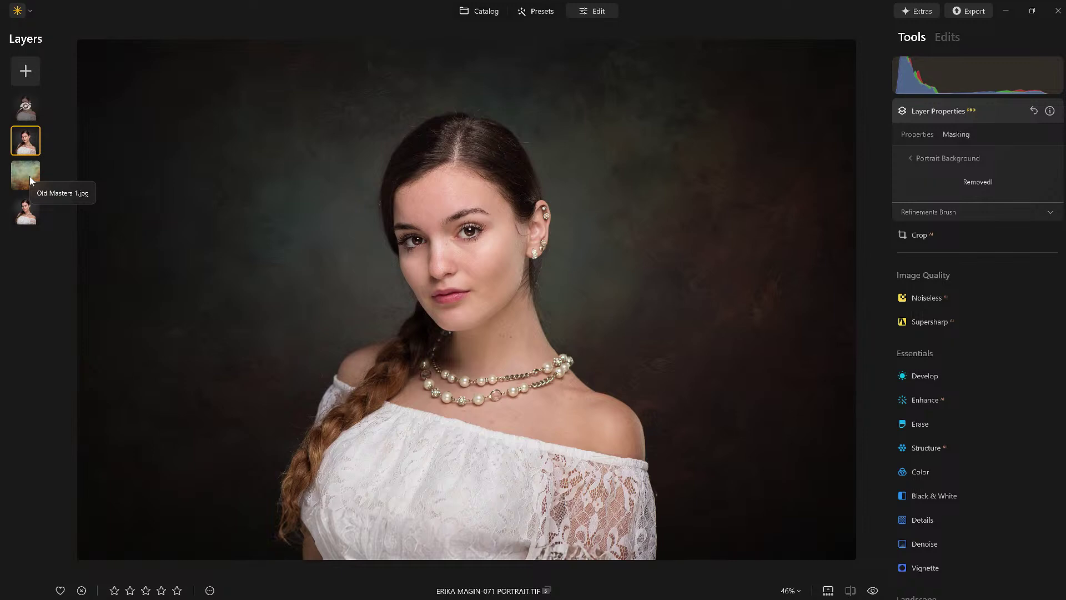
# Hide the duplicated, background-removed portrait layer and make the top portrait layer visible.
pyautogui.click(24, 216)
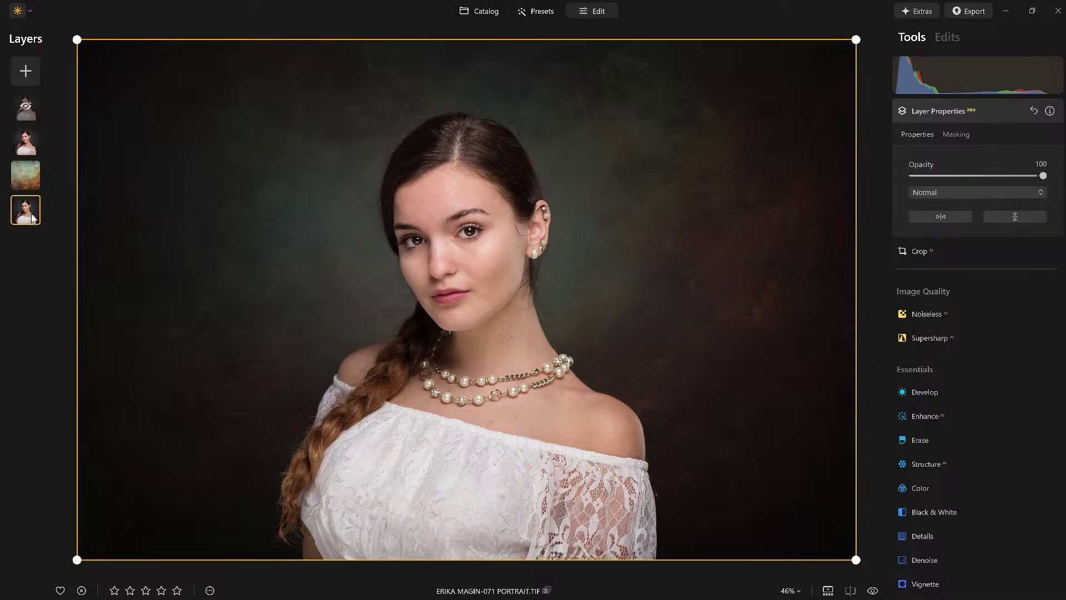
pyautogui.click(34, 149)
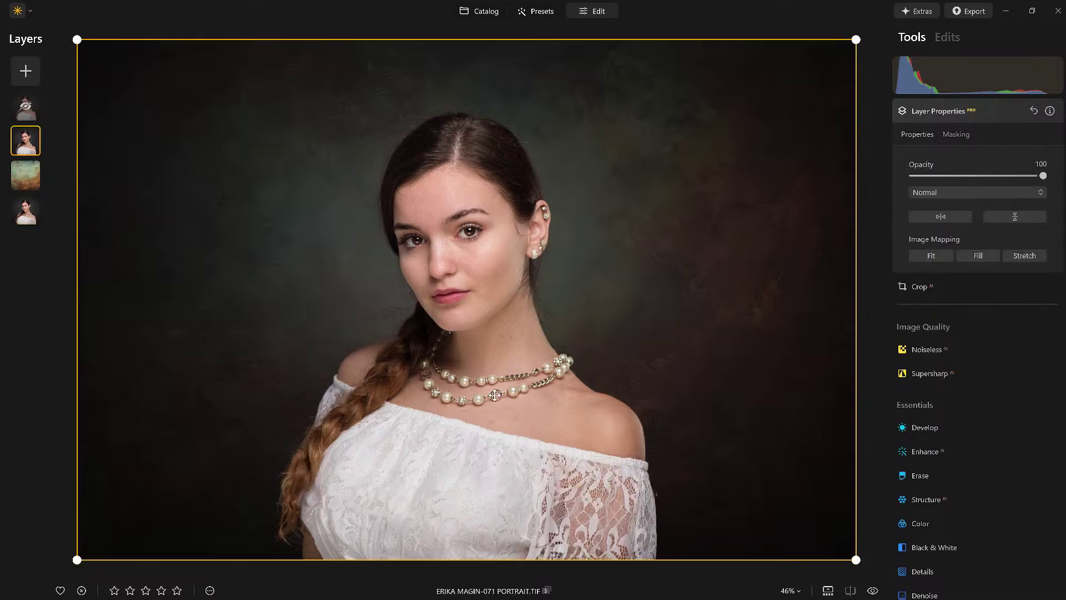
pyautogui.rightClick(32, 143)
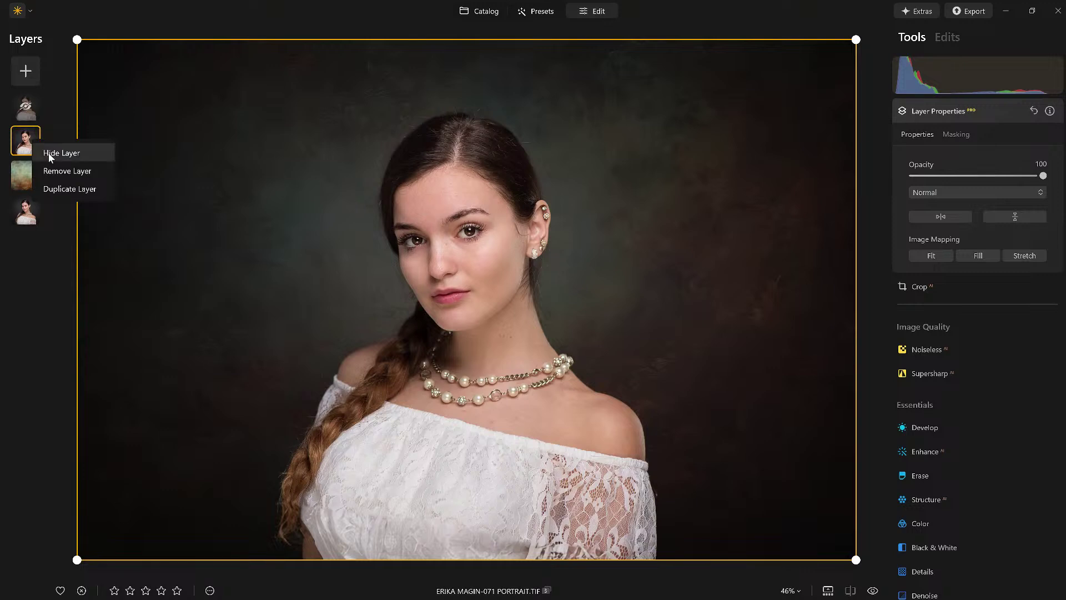
pyautogui.click(55, 150)
pyautogui.click(33, 105)
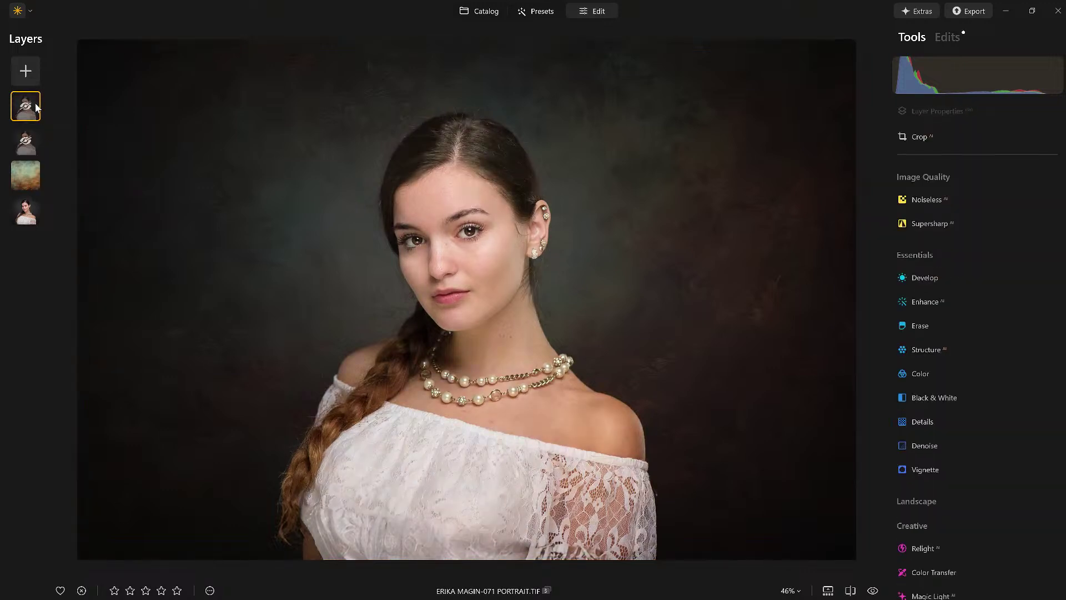
pyautogui.rightClick(37, 107)
pyautogui.click(52, 118)
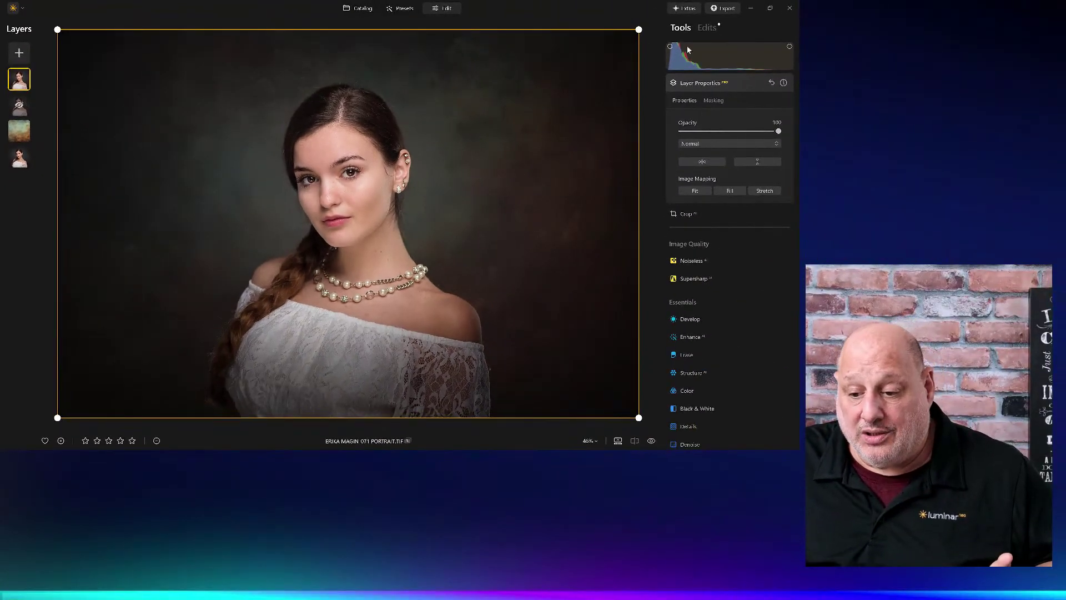
# Review the vignette edit applied to the top portrait layer and return to the catalog.
pyautogui.click(707, 27)
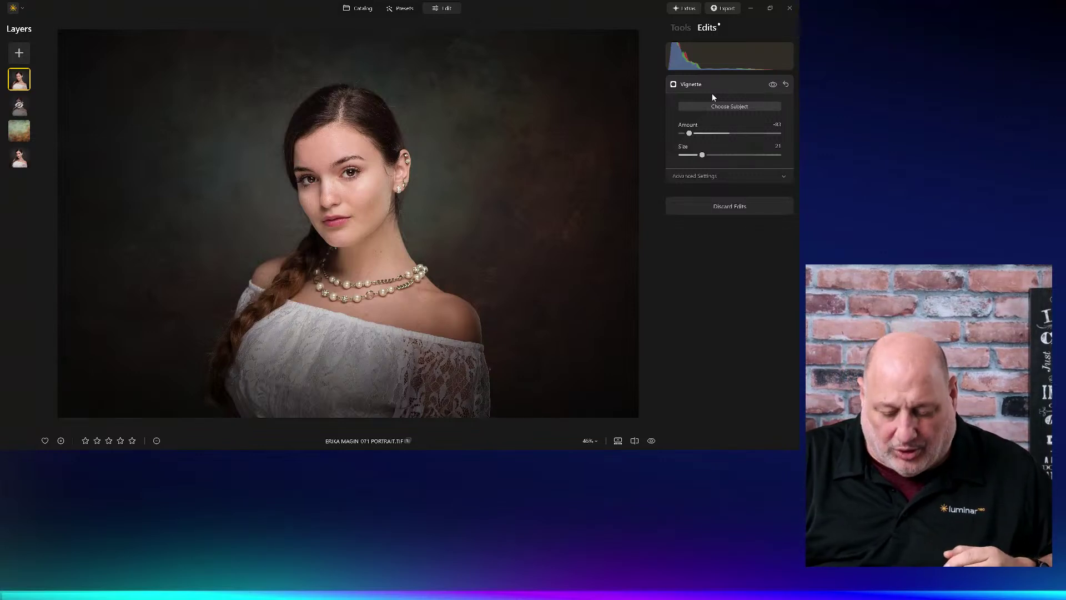
pyautogui.press('g')
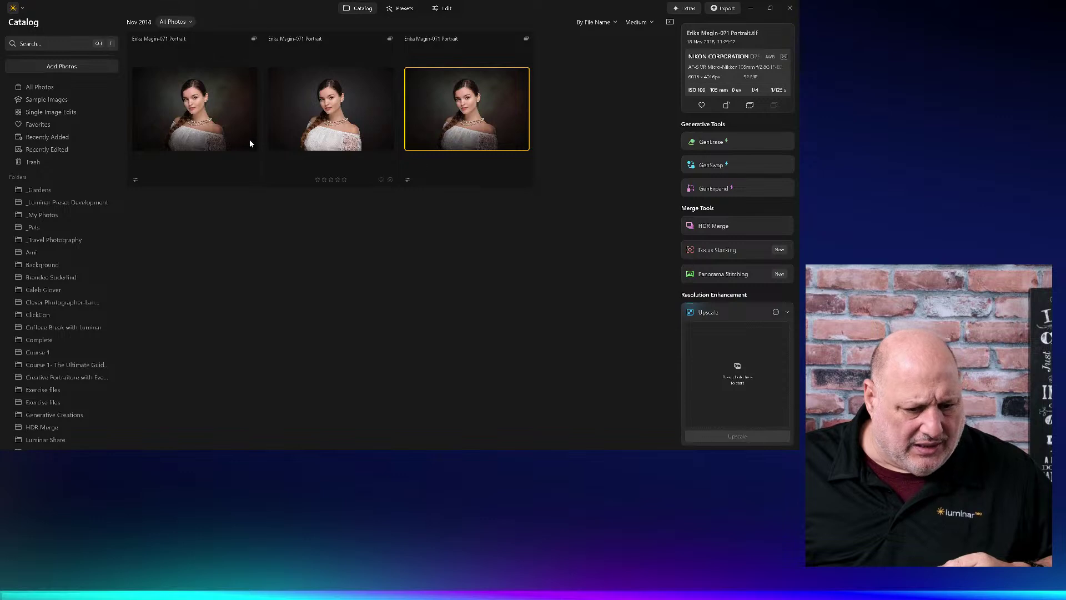
# Go from the middle portrait in the catalog to all images from the same date.
pyautogui.click(362, 112)
pyautogui.rightClick(361, 113)
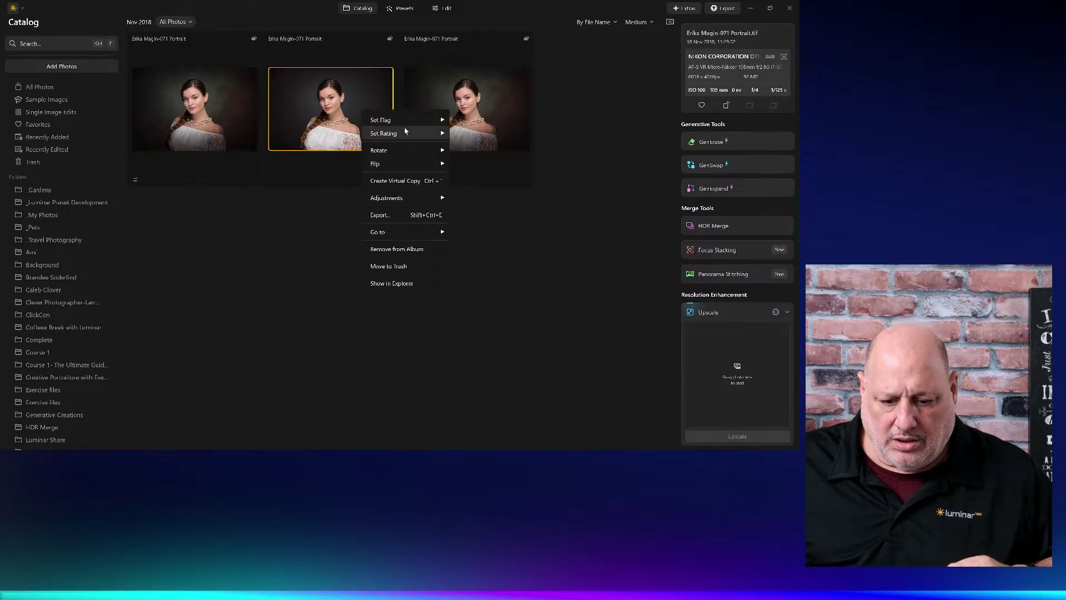
pyautogui.moveTo(422, 231)
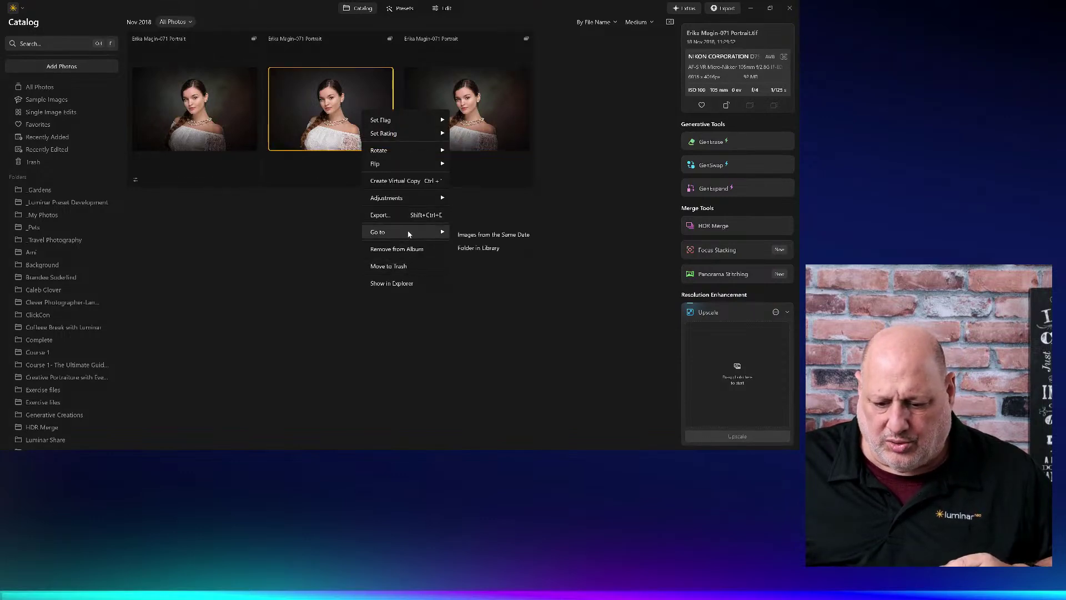
pyautogui.click(501, 250)
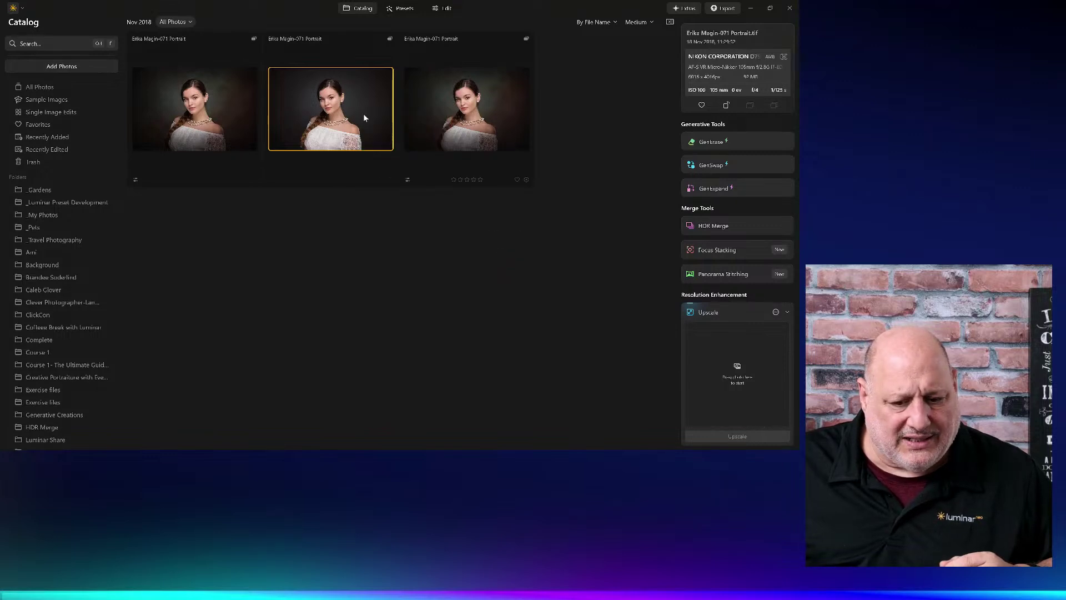
pyautogui.rightClick(347, 103)
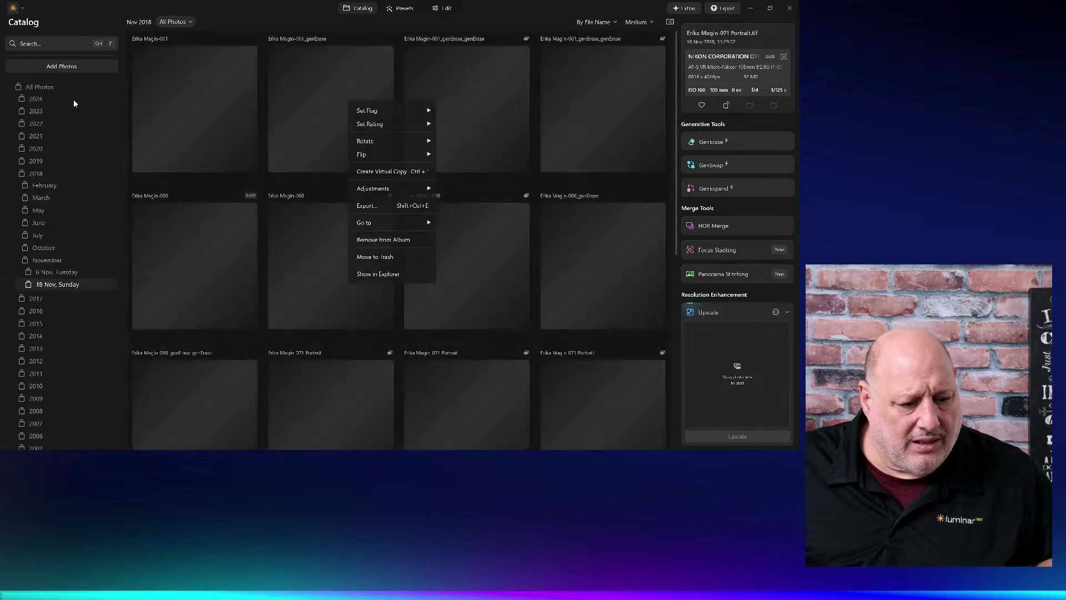
# Look through the portraits from 18 Nov 2018, selecting several finished versions to compare their textured backdrops.
pyautogui.click(593, 278)
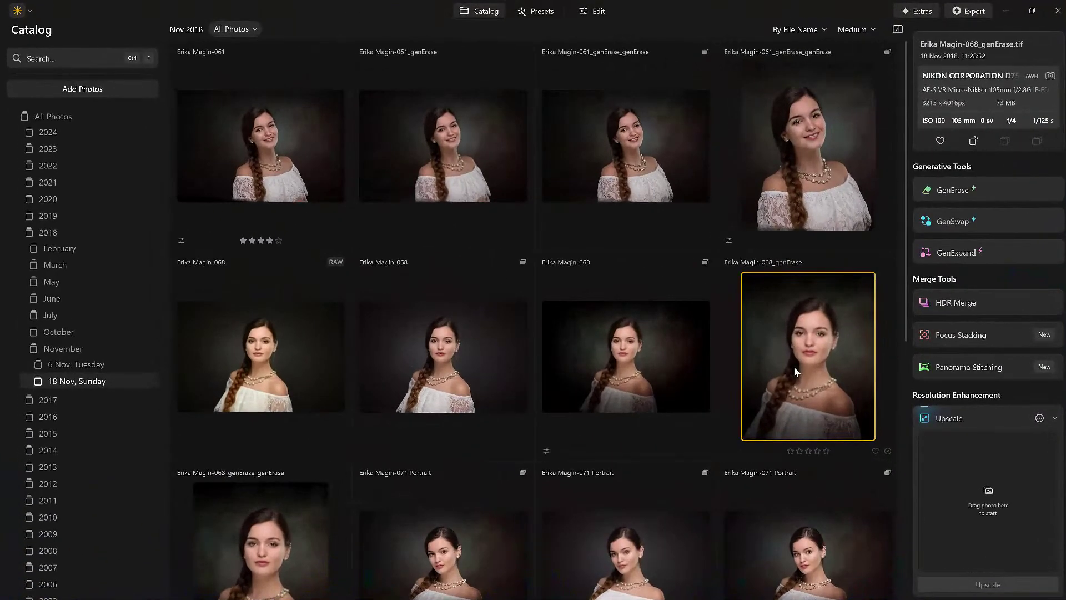
pyautogui.scroll(-3, 793, 364)
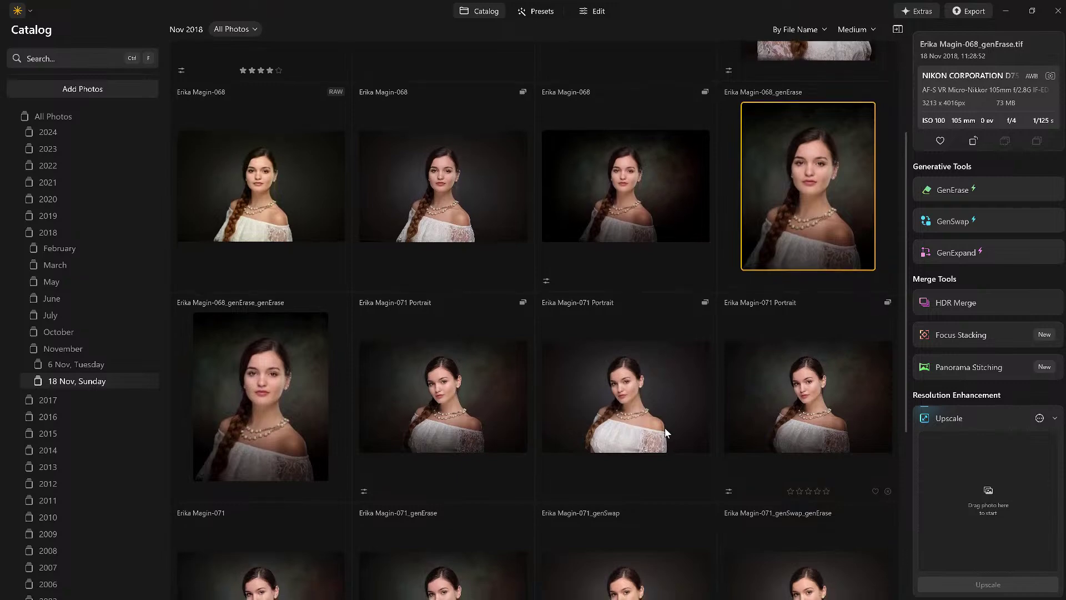
pyautogui.scroll(-4, 328, 405)
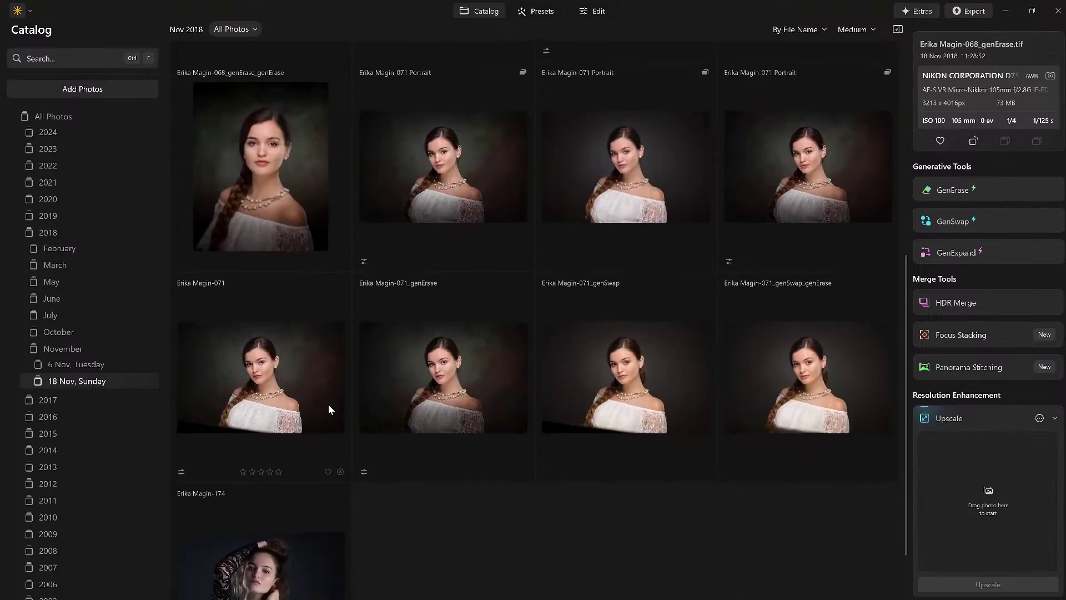
pyautogui.scroll(4, 328, 405)
pyautogui.scroll(1, 328, 405)
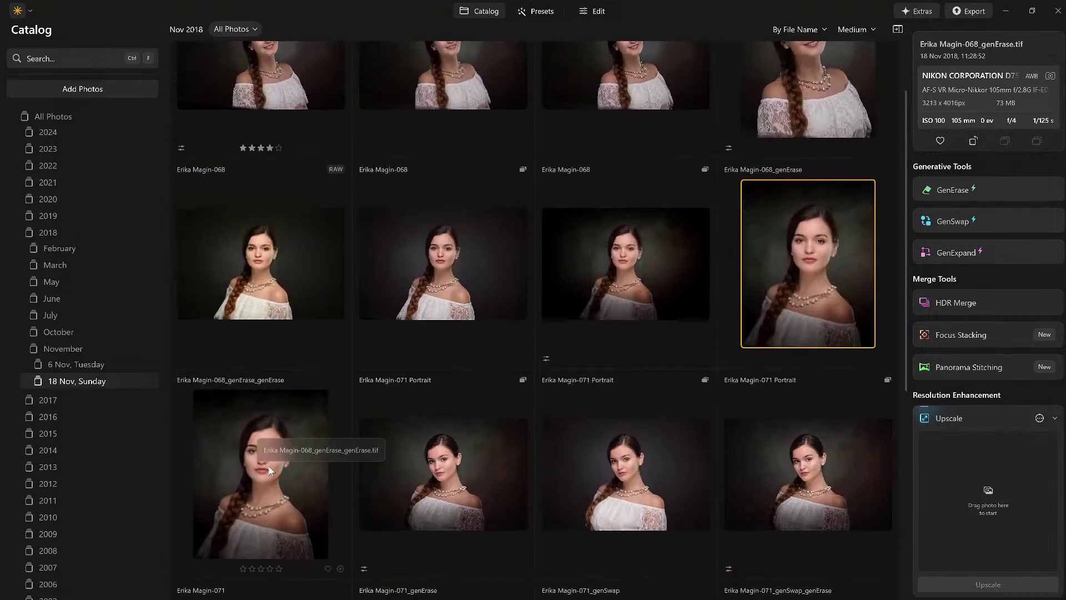
pyautogui.click(268, 506)
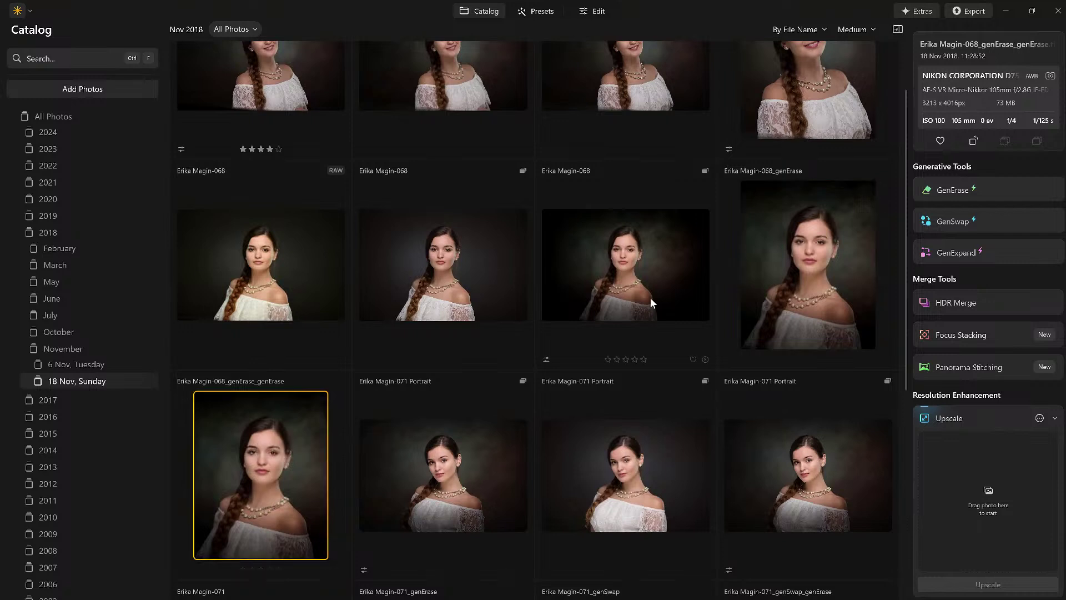
pyautogui.click(637, 291)
pyautogui.scroll(1, 636, 292)
pyautogui.click(818, 142)
pyautogui.click(666, 149)
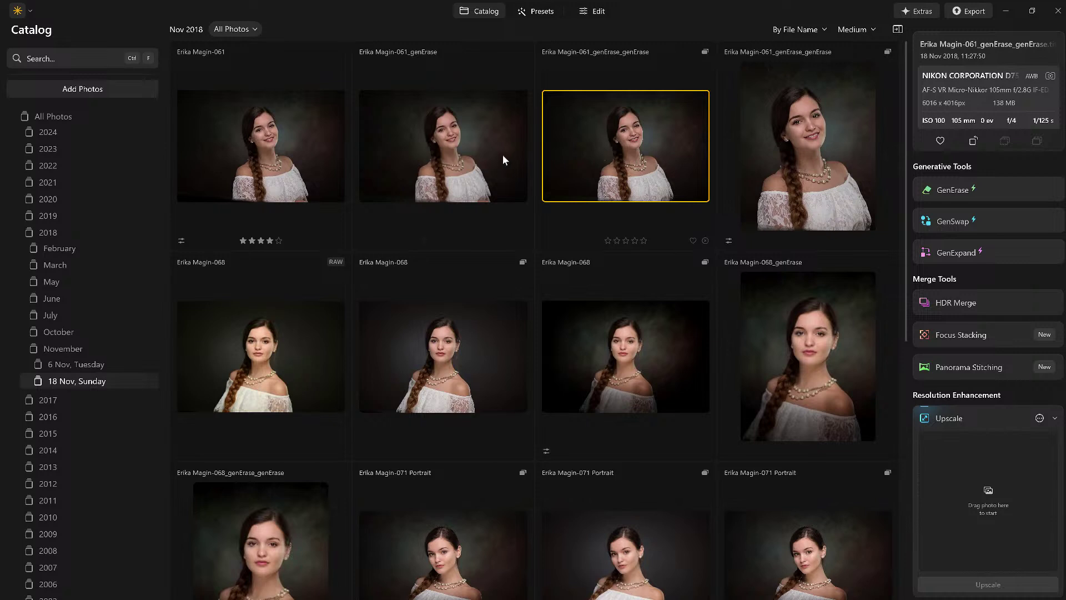